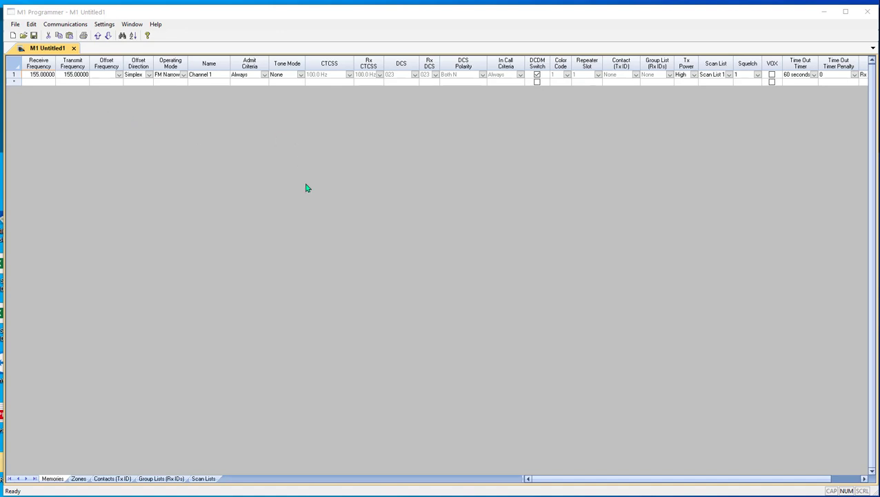
Bring the RH5R-V2 Programmer window in front of M1 Programmer from the taskbar
mouse_move(562, 496)
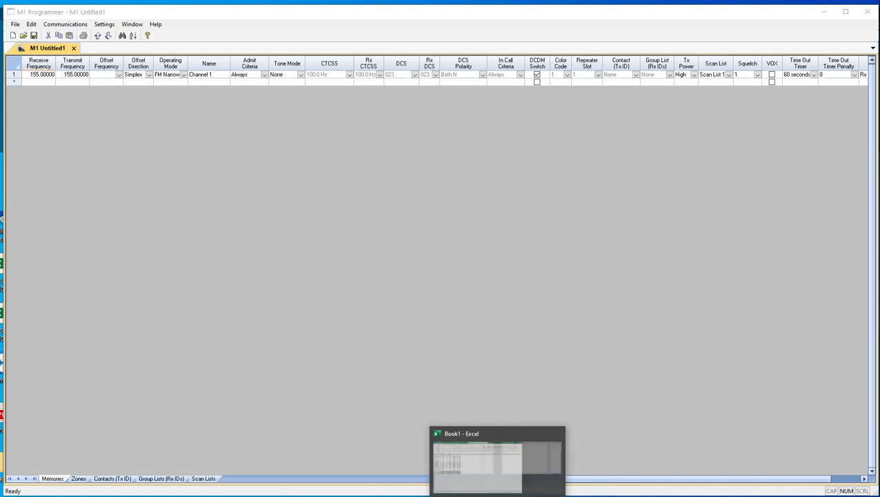
click(543, 476)
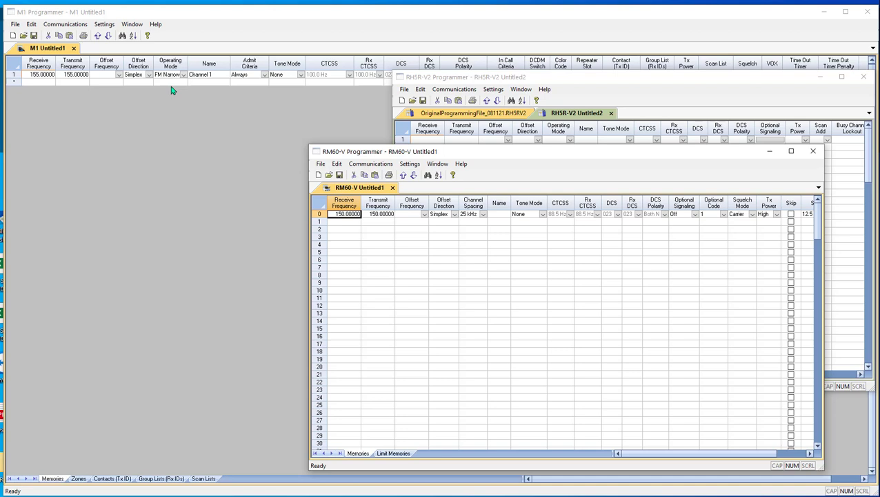
Show the OriginalProgrammingFile_081121.RH5RV2 channel list and select all 86 of its channels
click(813, 152)
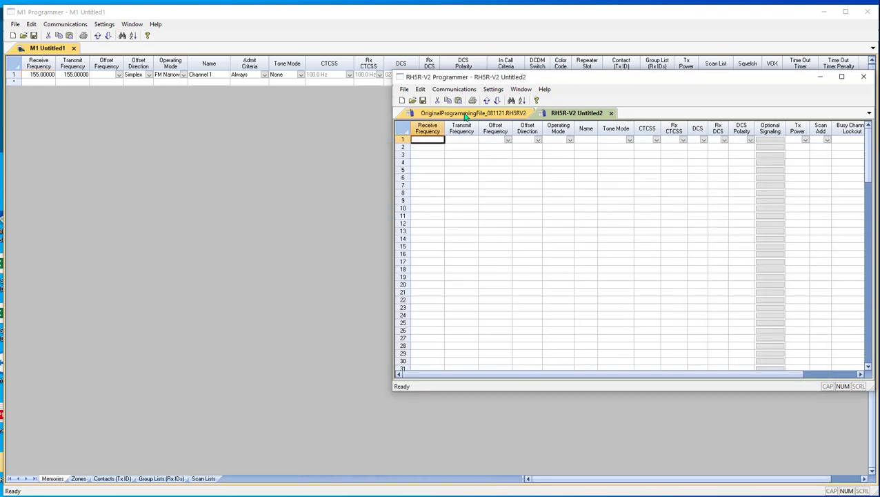
click(465, 115)
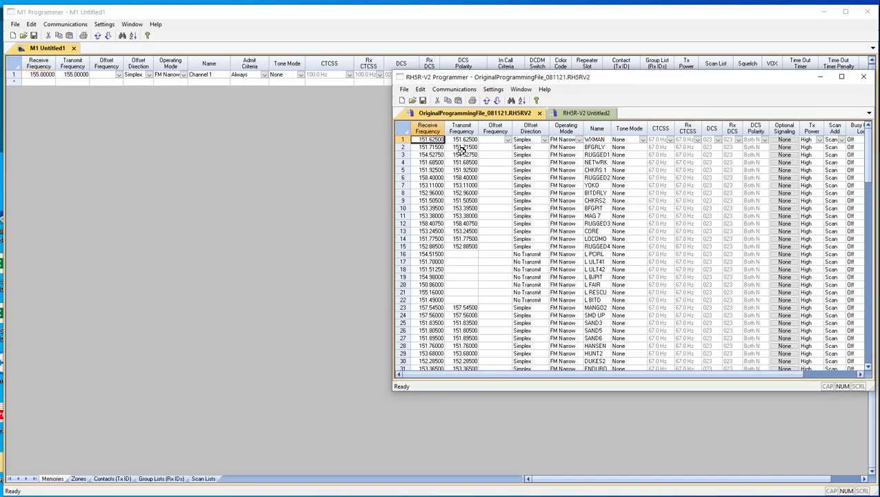
scroll(462, 149, down, 10)
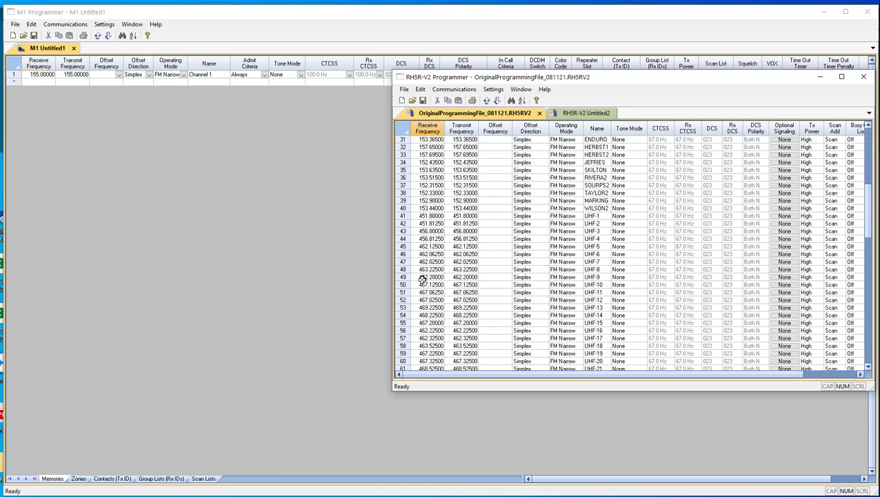
scroll(425, 341, down, 5)
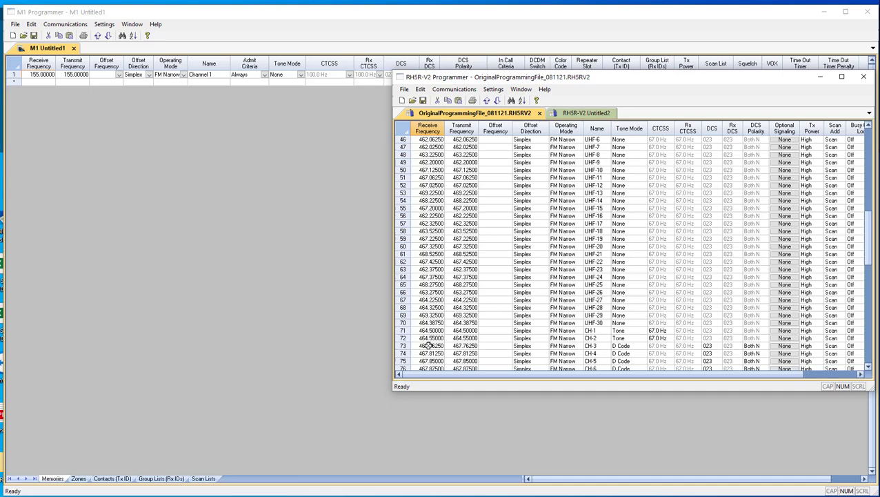
scroll(428, 344, down, 5)
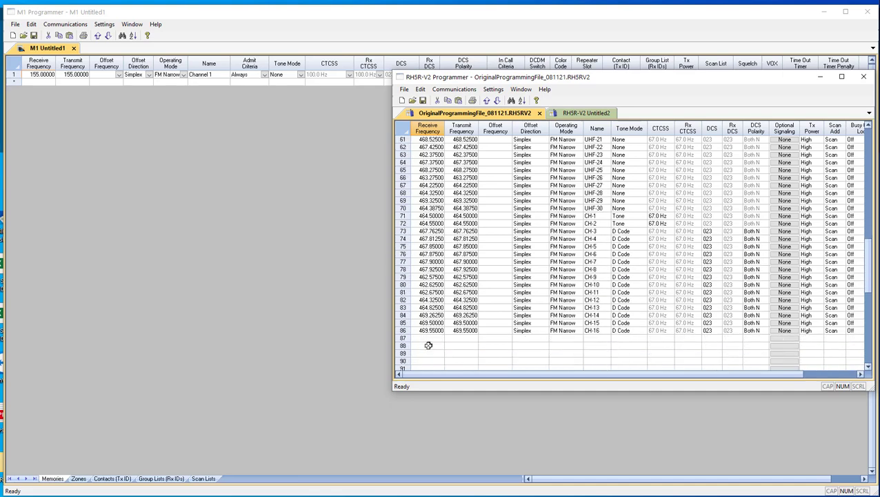
scroll(428, 345, up, 20)
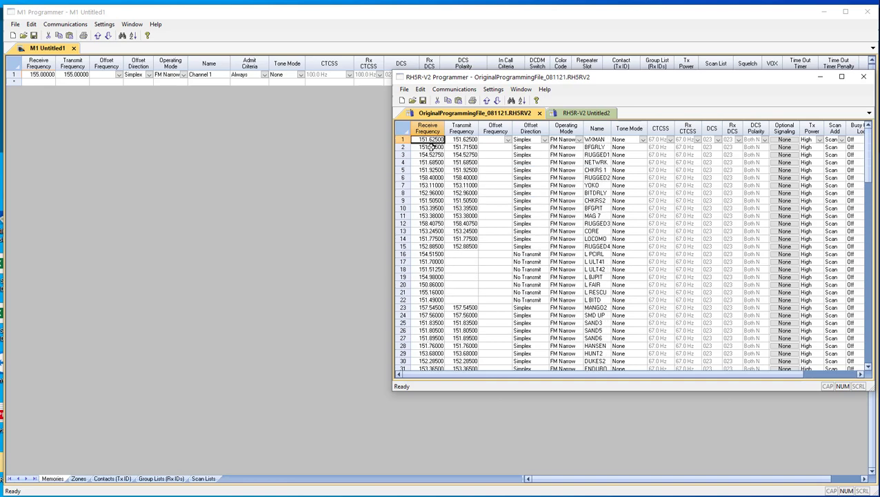
click(400, 138)
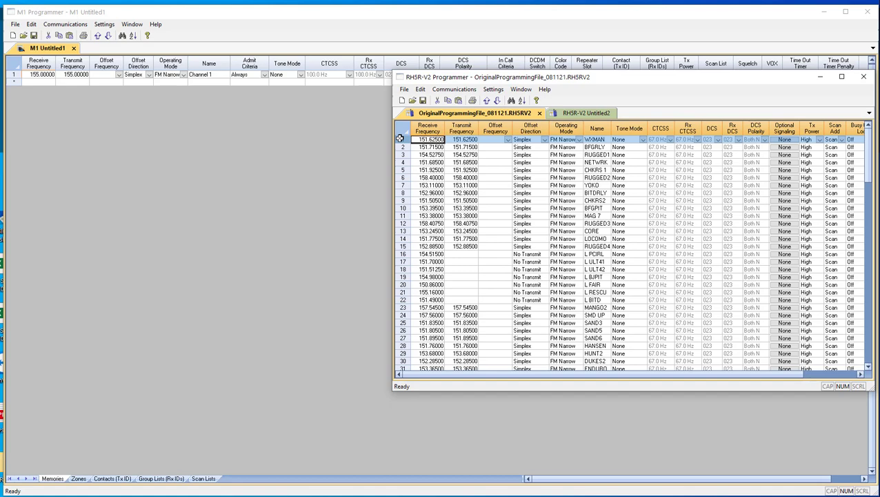
key(ctrl+a)
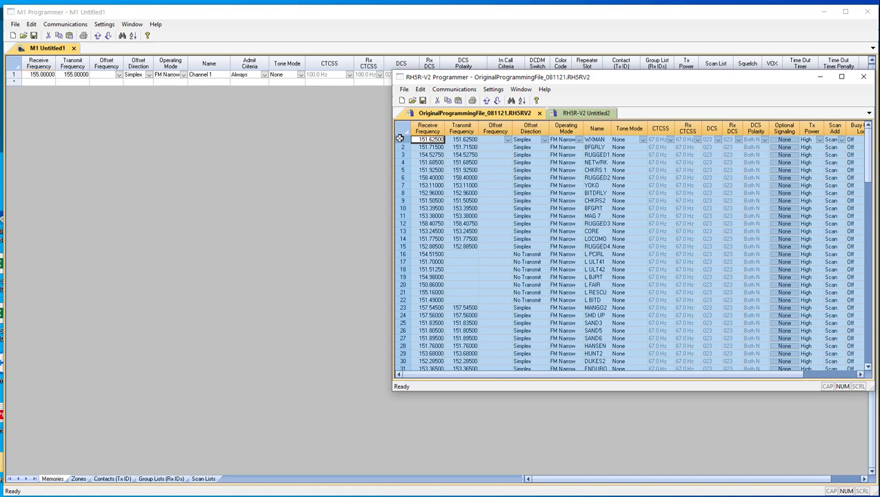
Paste the copied channels into M1's memory list at row 1, WXMAN through WILSON2
click(12, 73)
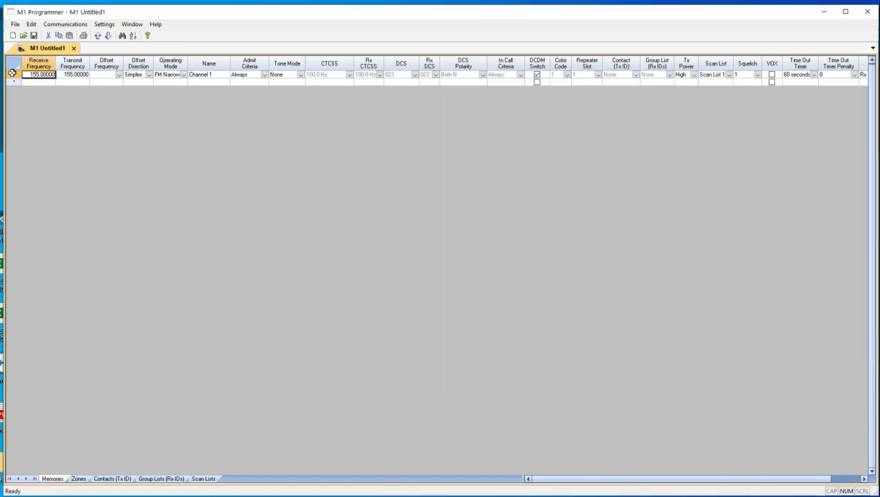
right_click(12, 74)
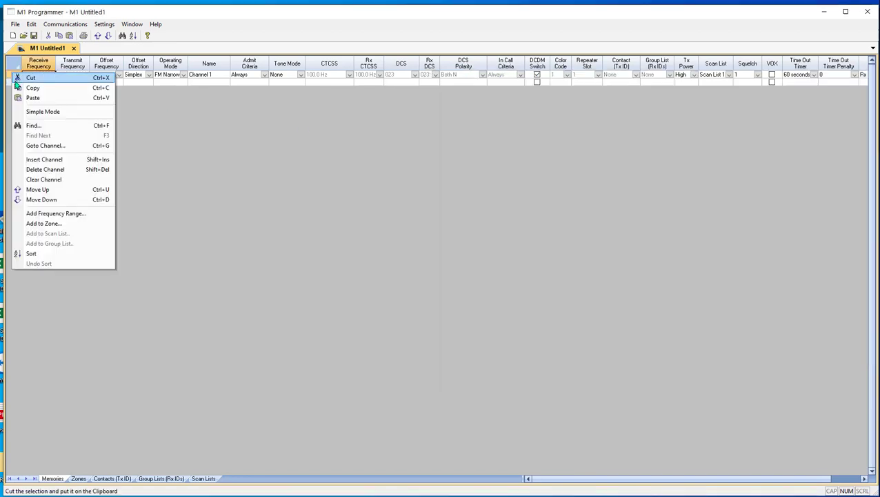
click(33, 98)
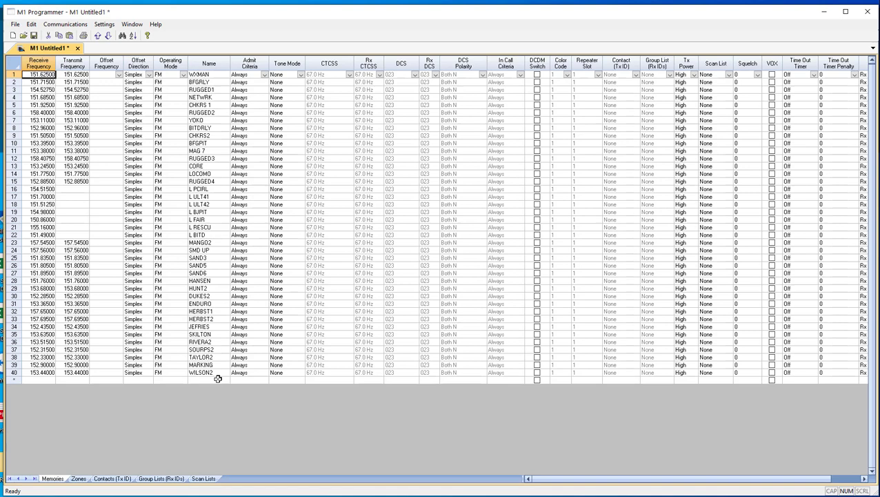
Add row 41 as channel Pit Crew with its 152.5x receive frequency
click(45, 380)
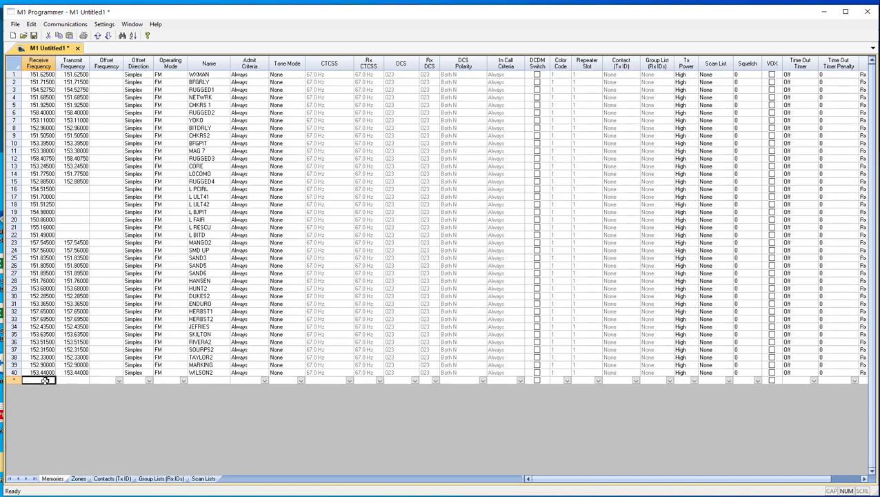
text(152.3)
key(Tab)
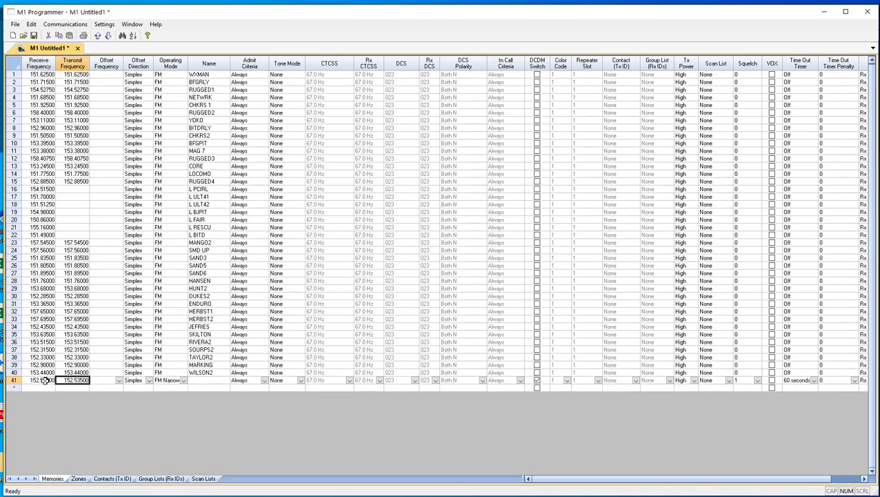
key(Tab)
key(Tab)
key(Tab)
key(Tab)
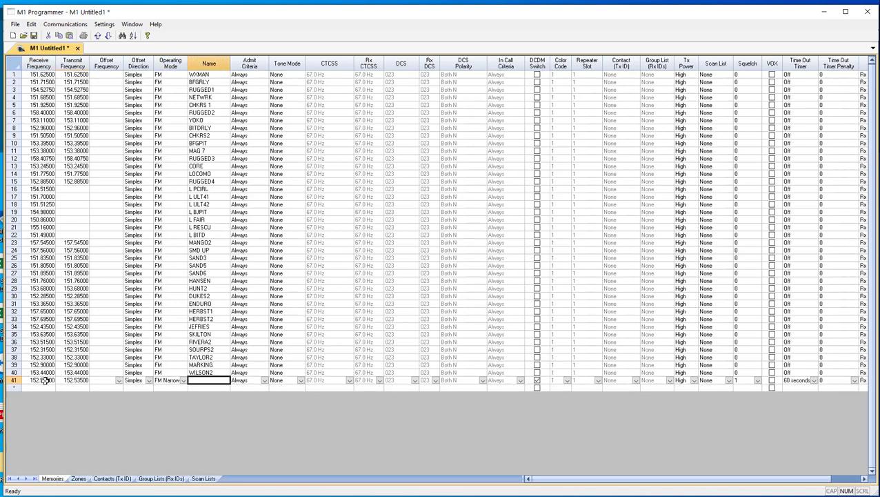
text(Pit Crew)
key(Tab)
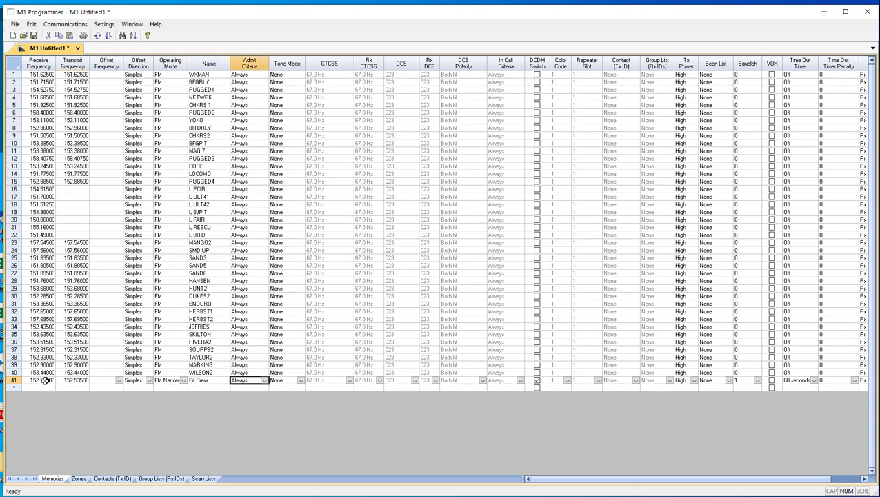
Add row 42 as Chase Car at 152.53500 MHz receive
click(44, 389)
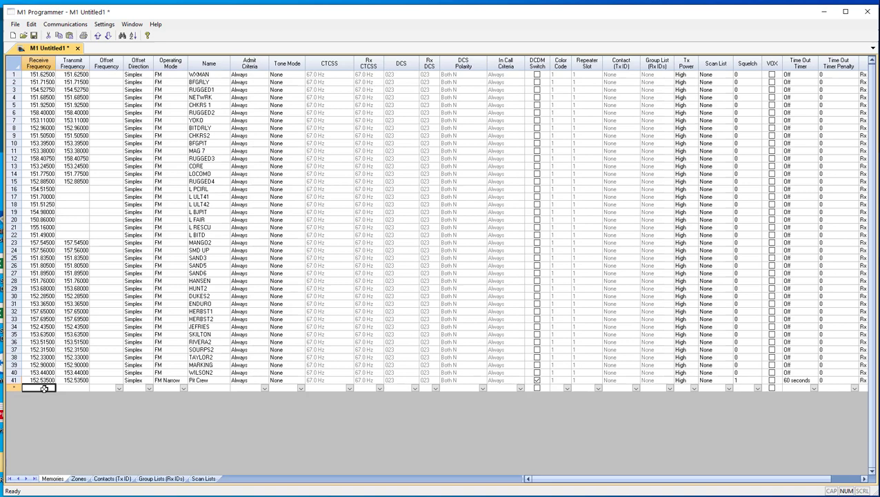
text(152.53500)
key(Tab)
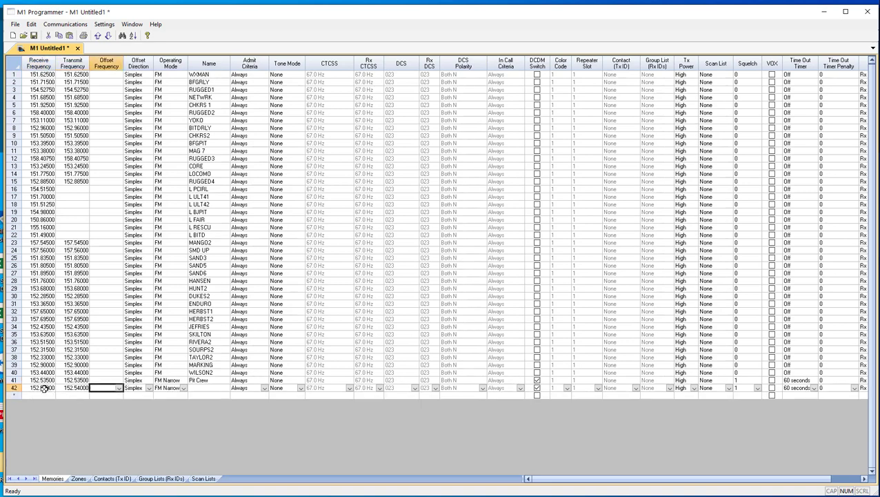
key(Tab)
key(Tab)
key(Tab)
text(Ch)
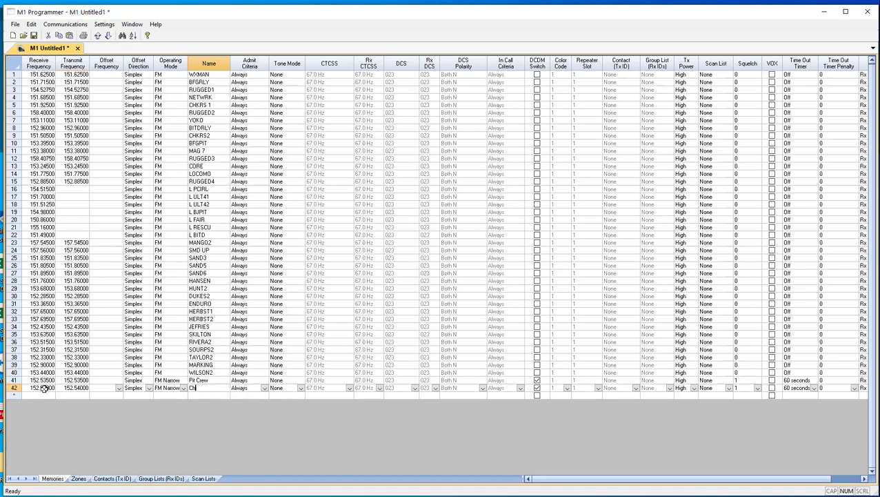
text(ase Car)
key(Tab)
Add row 43 as Other Cars at 152.55000 MHz receive
key(Down)
key(Left)
key(Left)
key(Left)
key(Left)
key(Left)
key(Left)
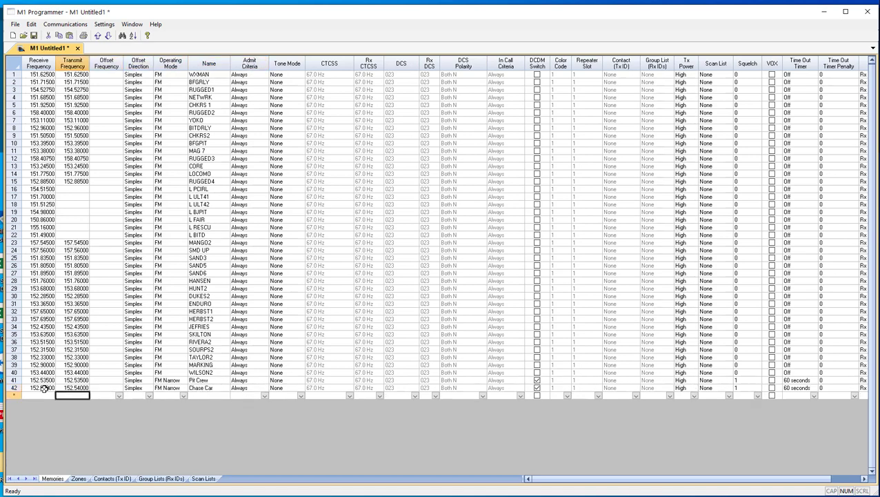
text(152.55)
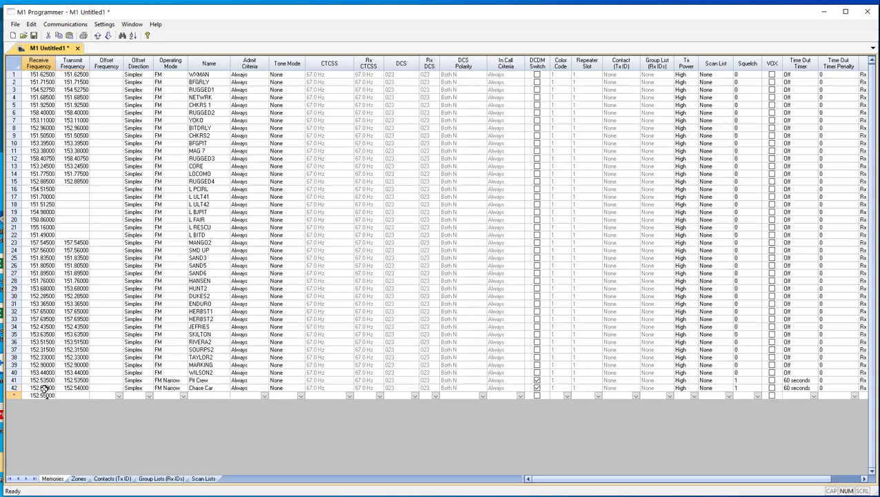
key(Tab)
key(Tab)
key(Tab)
key(Tab)
key(Tab)
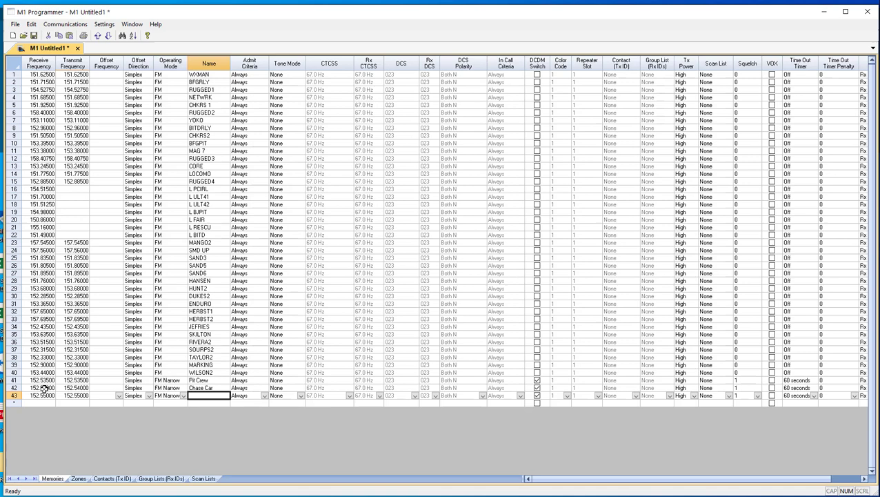
text(Other Cars)
key(Tab)
key(Return)
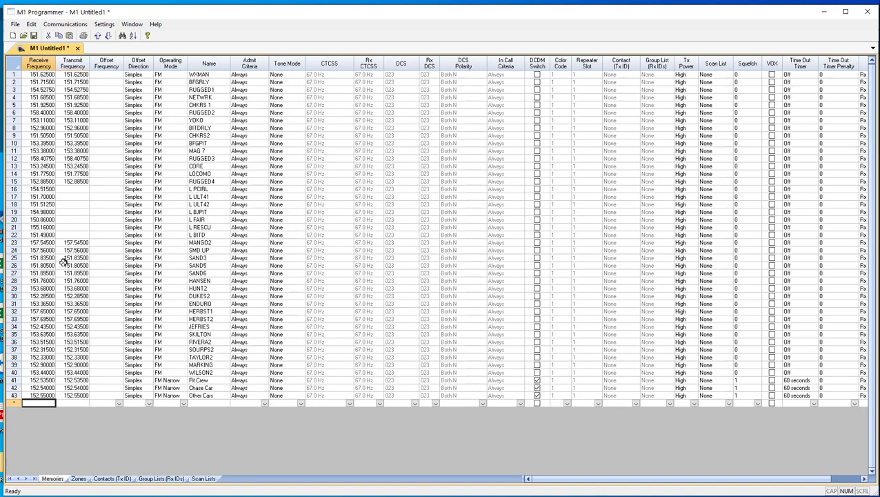
Save the 43-channel memory list under the new name 'Test File' (Test File.M1D)
click(14, 25)
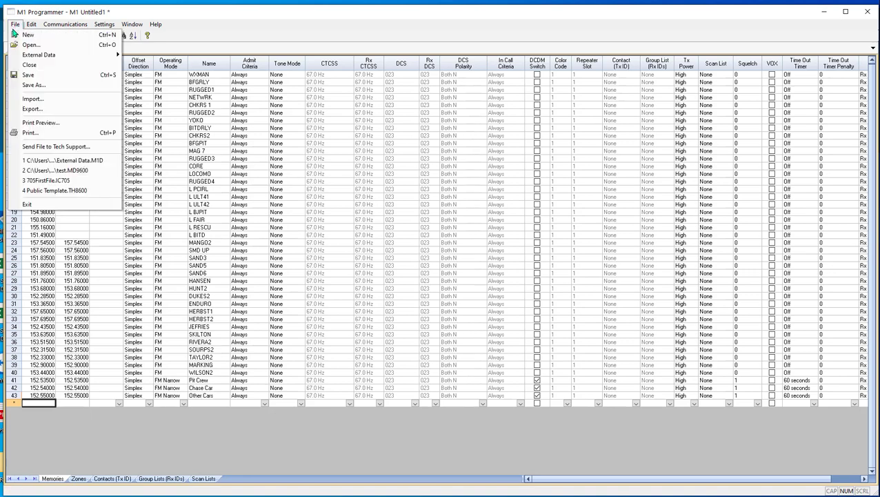
click(19, 85)
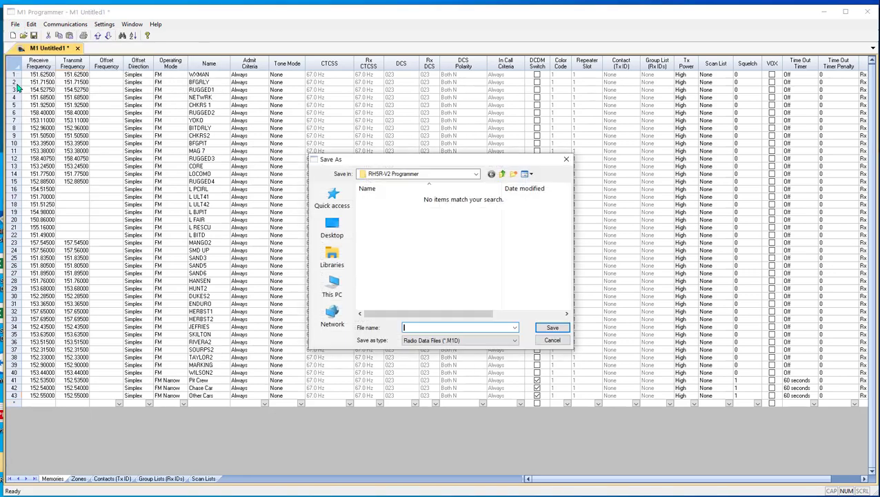
text(T)
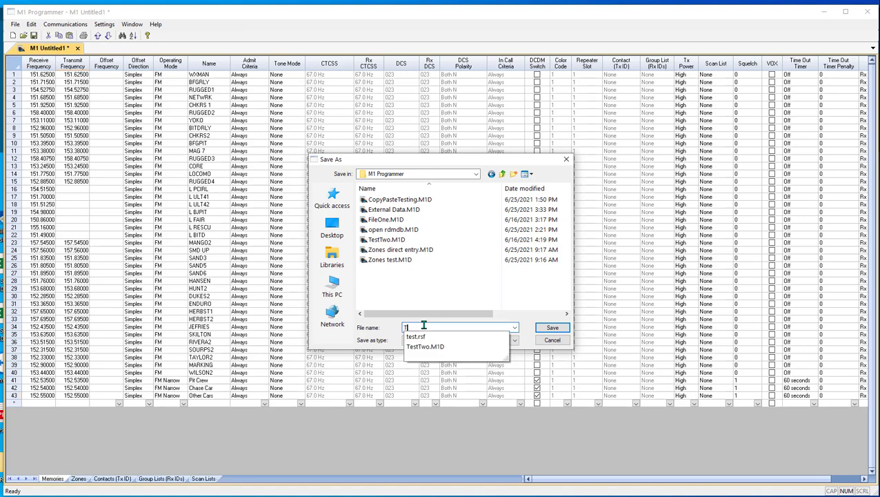
text(est File)
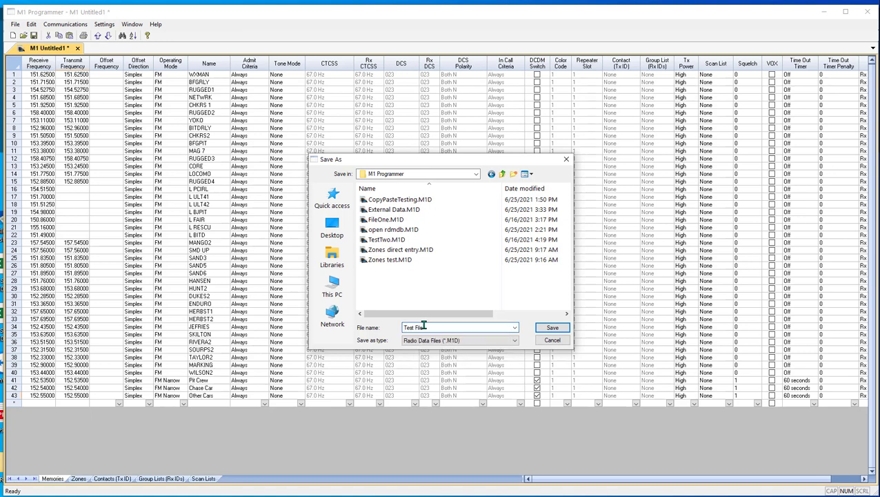
key(Return)
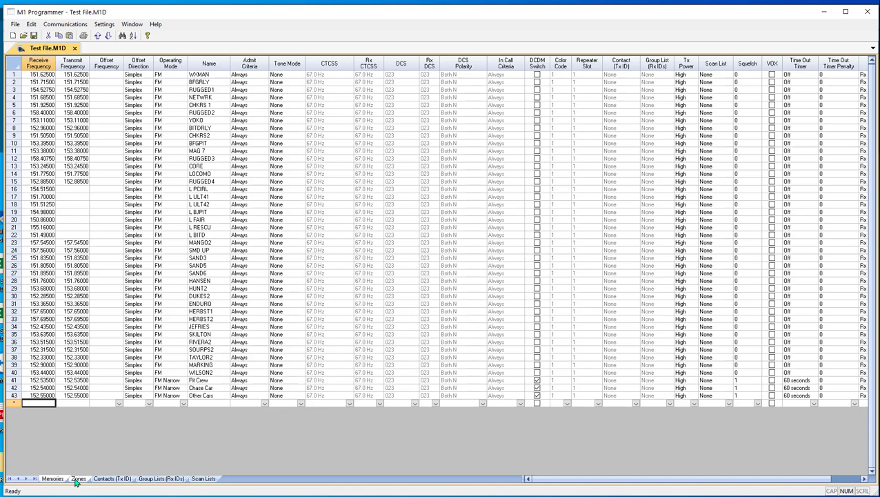
Look over the Memories table, then return to the Zones sheet
click(78, 478)
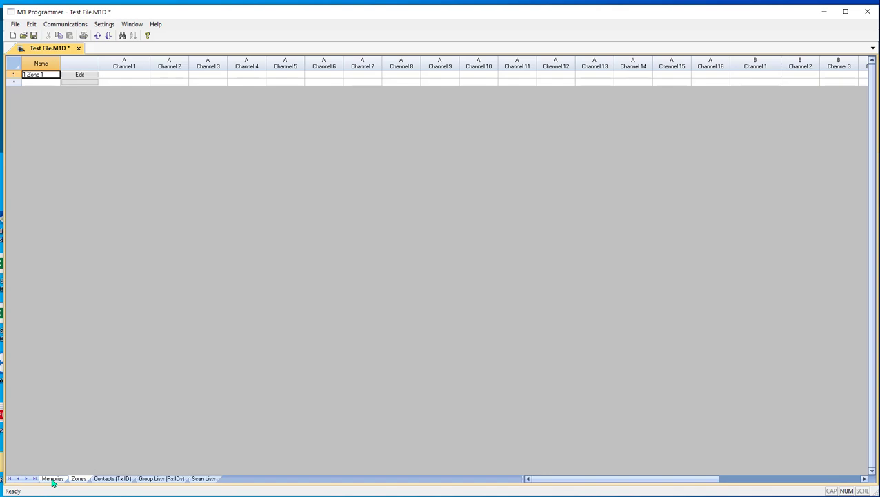
click(53, 479)
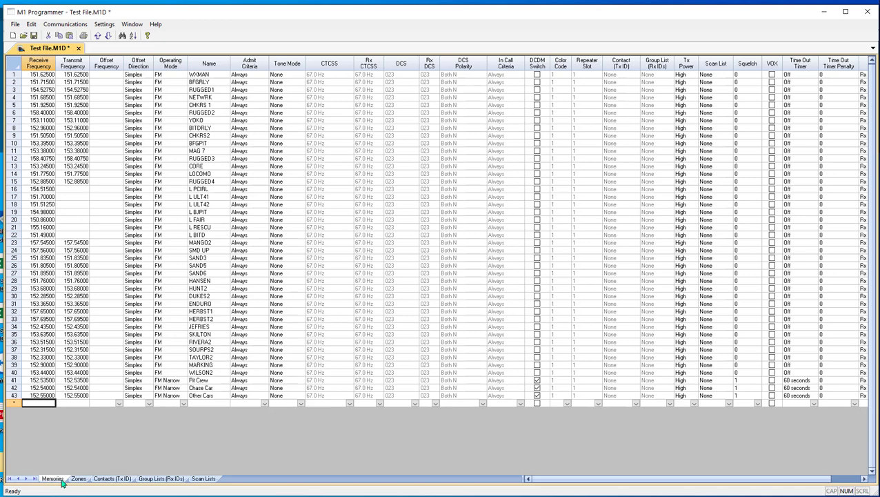
click(78, 478)
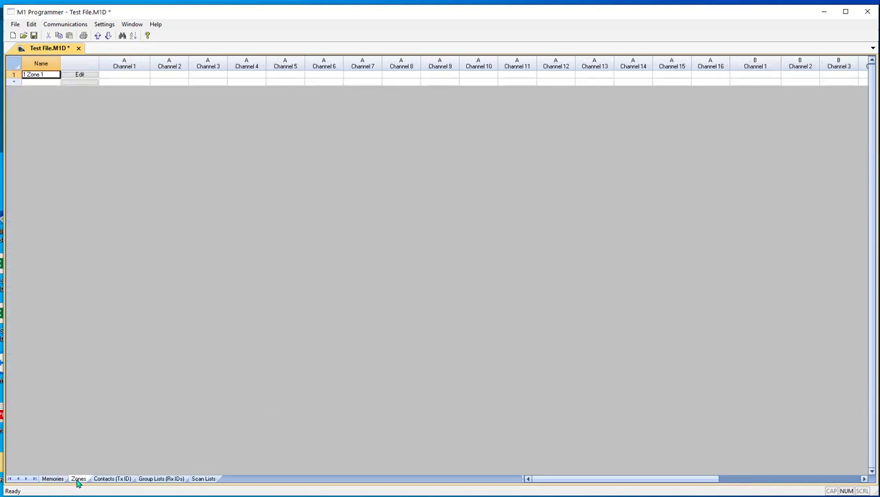
Rename Zone 1 to Raceing and open its Band A/Band B channel assignment
drag(26, 74, 37, 74)
text(Raceing)
key(Tab)
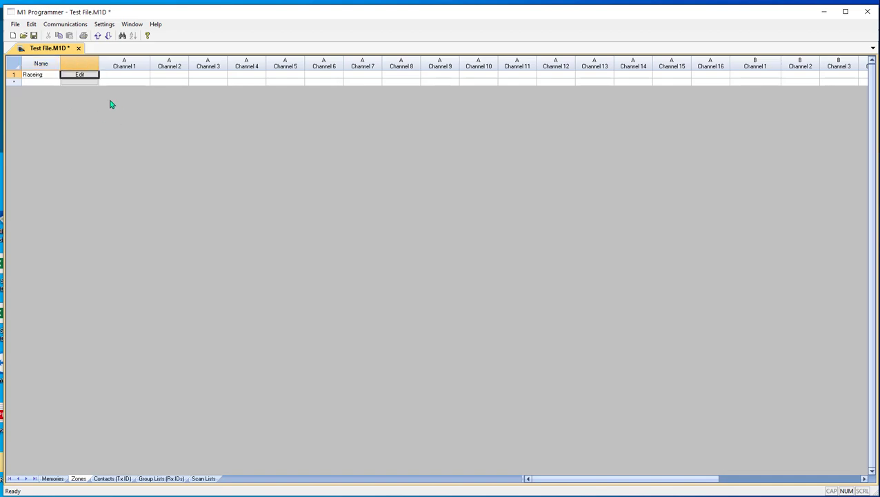
click(79, 75)
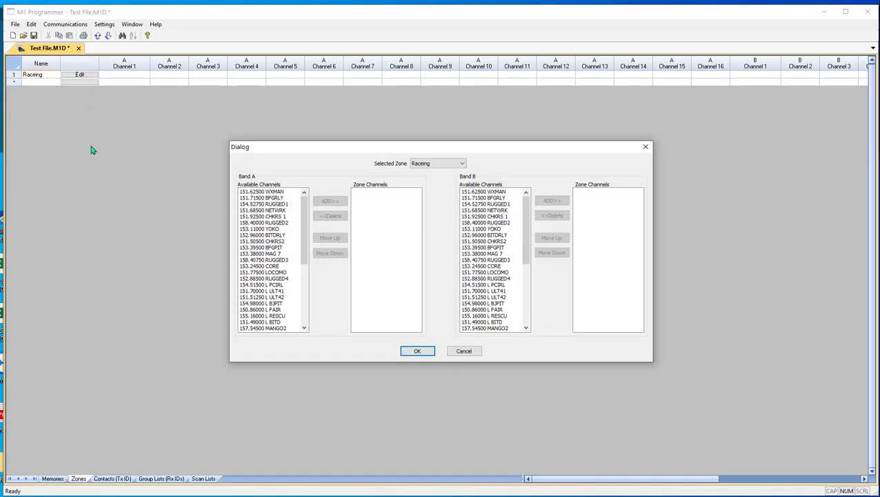
Add 152.53500, 152.54000 and 152.55000 to the Raceing zone's Band A
drag(303, 218, 292, 312)
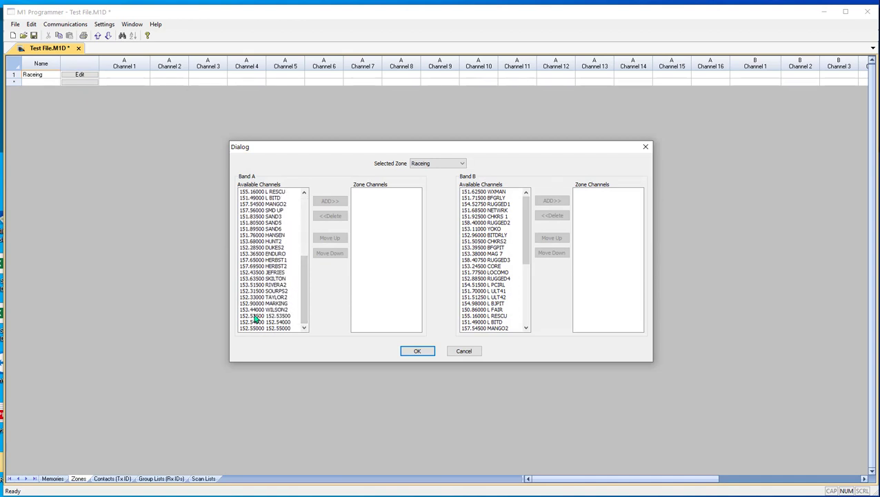
click(255, 316)
click(329, 202)
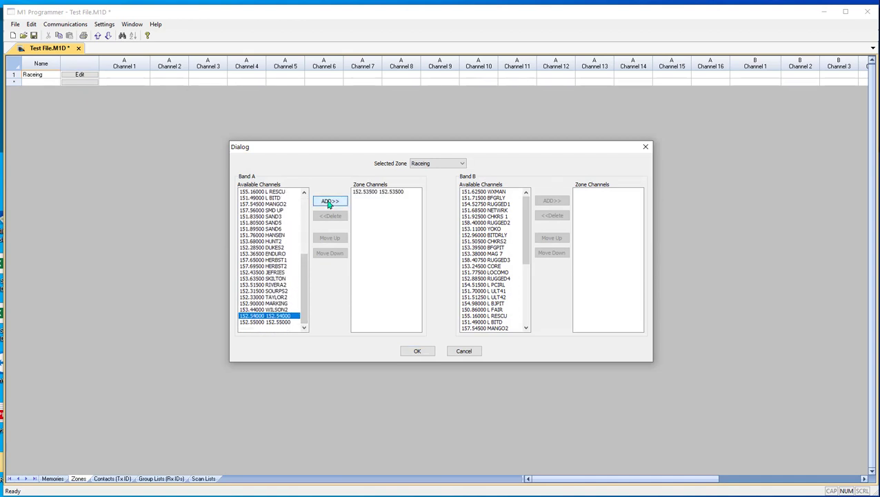
click(329, 201)
click(329, 201)
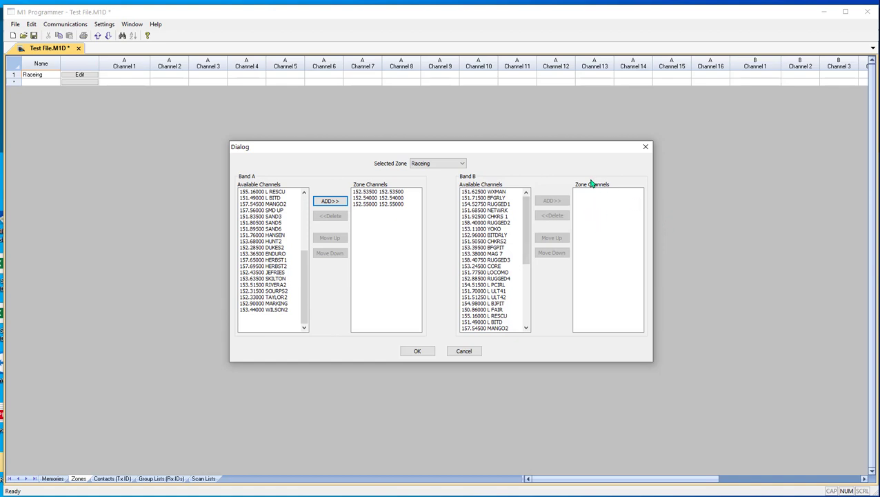
Add the same three 152.5x channels to Band B and confirm the zone
drag(527, 221, 528, 298)
click(508, 316)
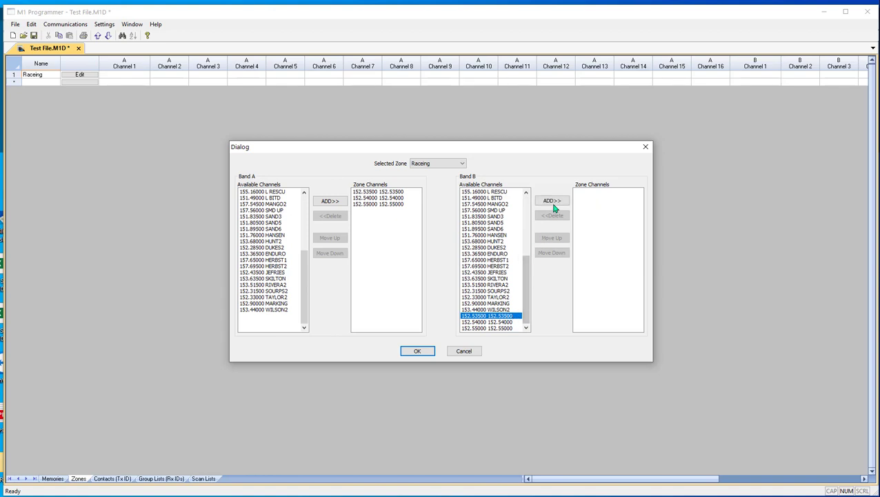
click(552, 202)
click(553, 201)
click(552, 201)
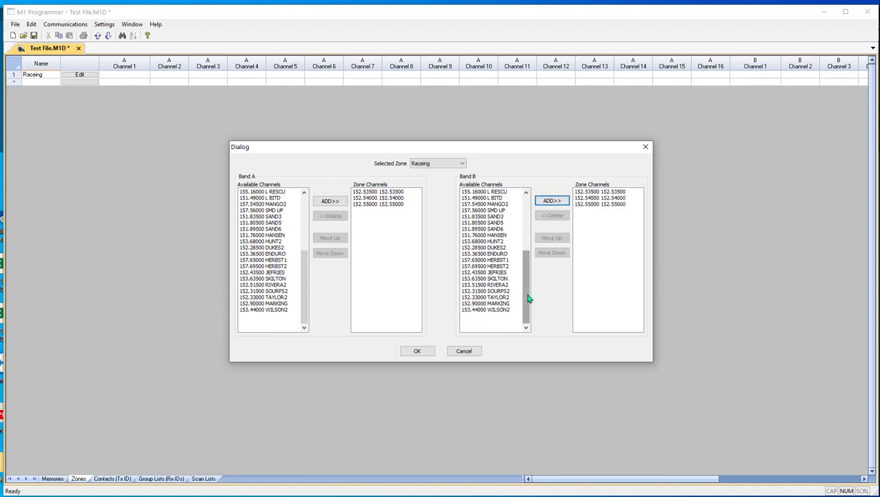
click(423, 354)
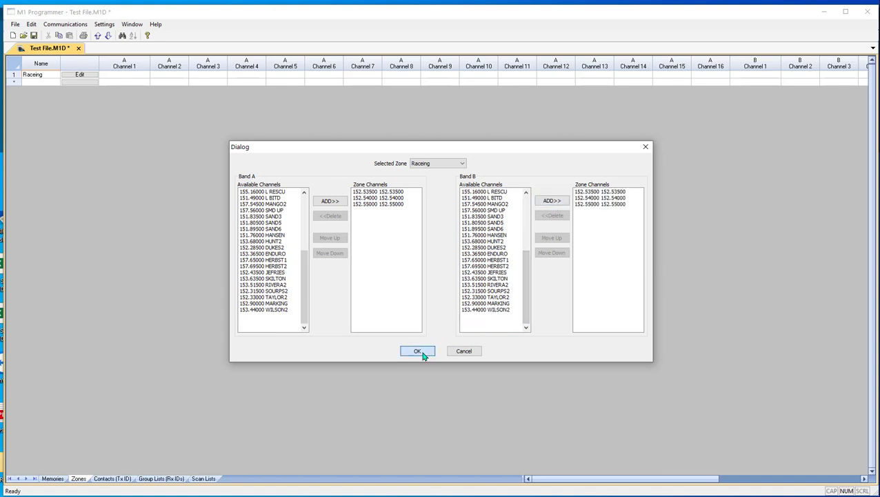
Create a second zone named GeneralGroup and open its channel assignment
click(32, 80)
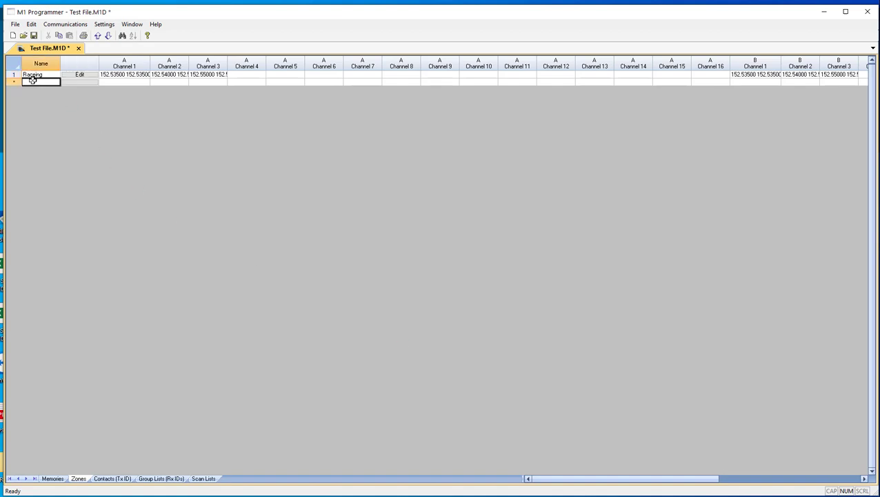
text(GeneralGroup)
click(79, 82)
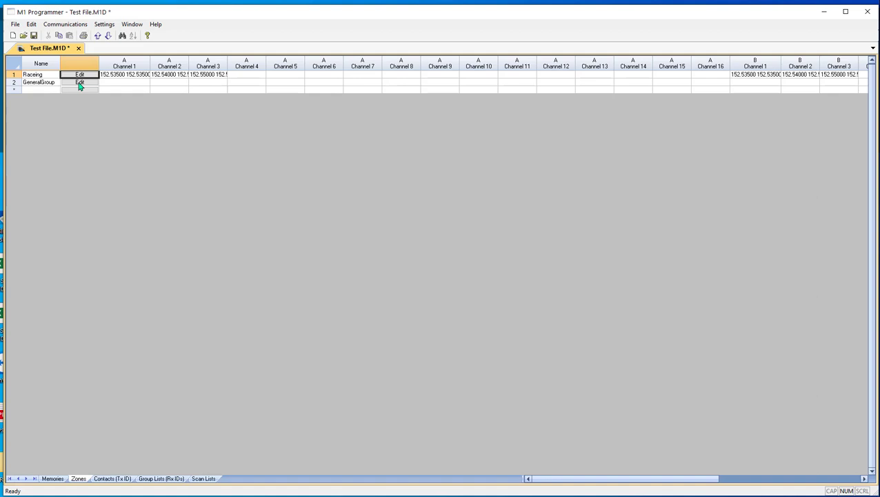
click(80, 83)
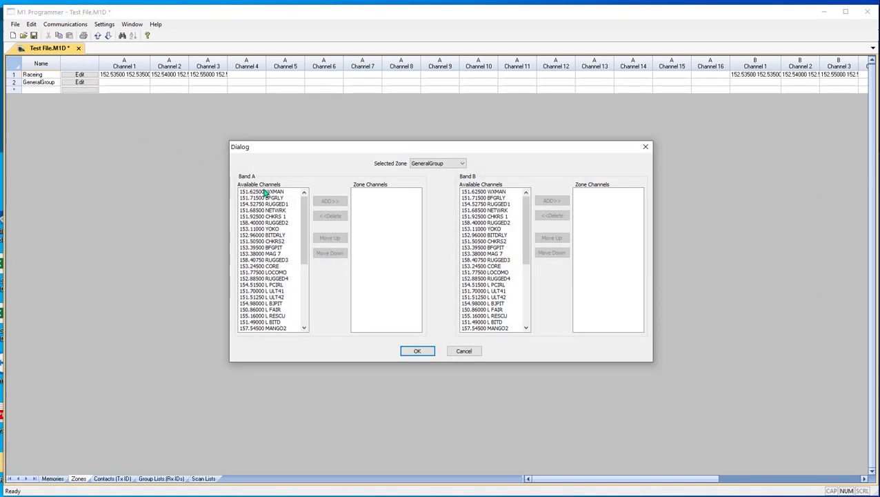
Add WXMAN and RUGGED1 through RUGGED4 to GeneralGroup's Band A
click(265, 193)
click(324, 204)
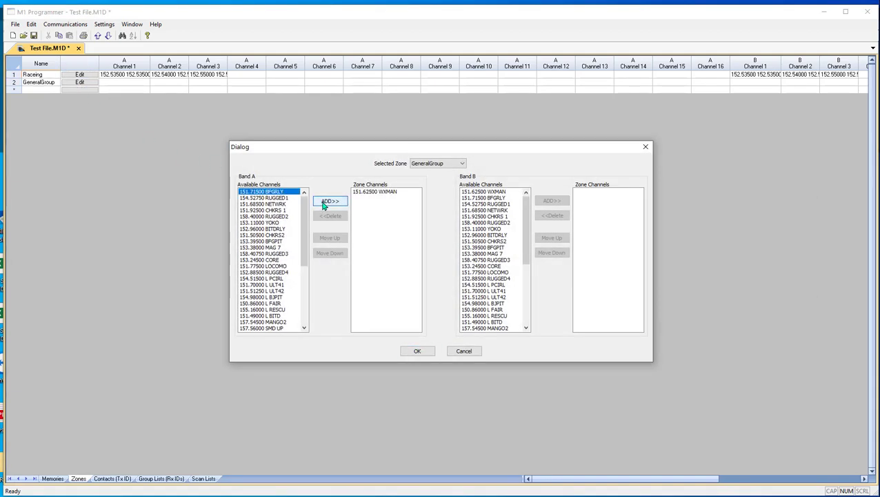
shift+click(276, 198)
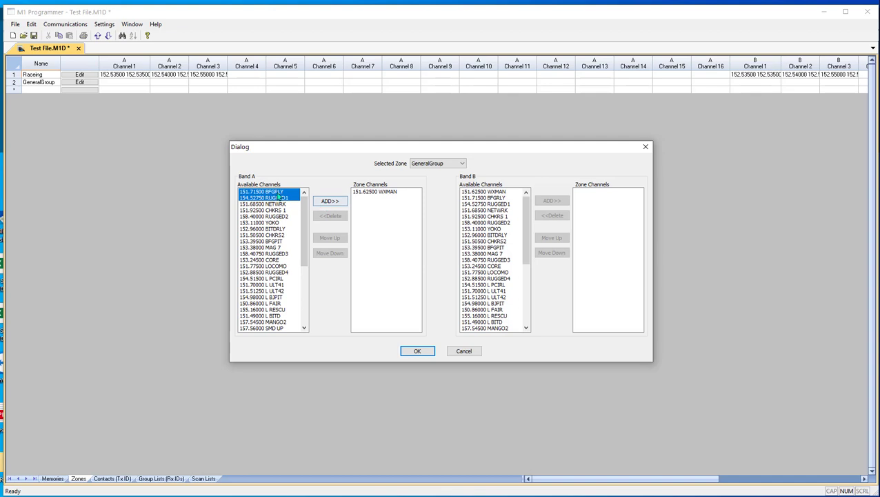
click(327, 202)
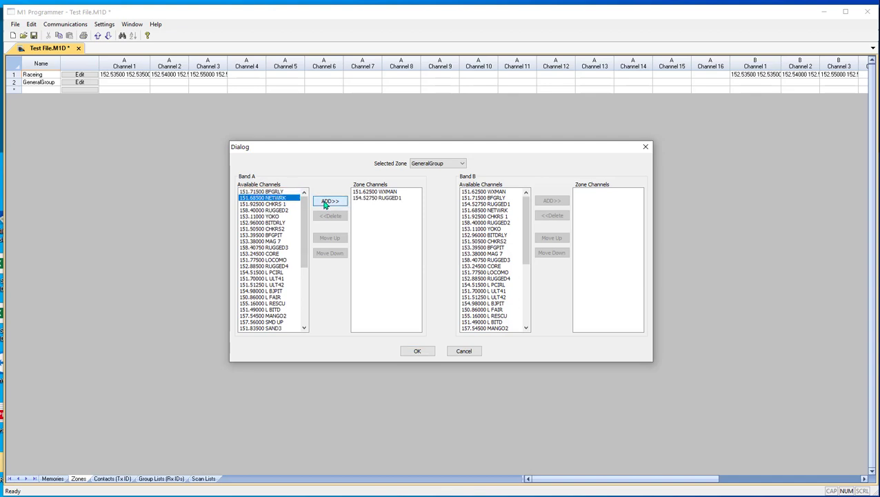
ctrl+click(285, 210)
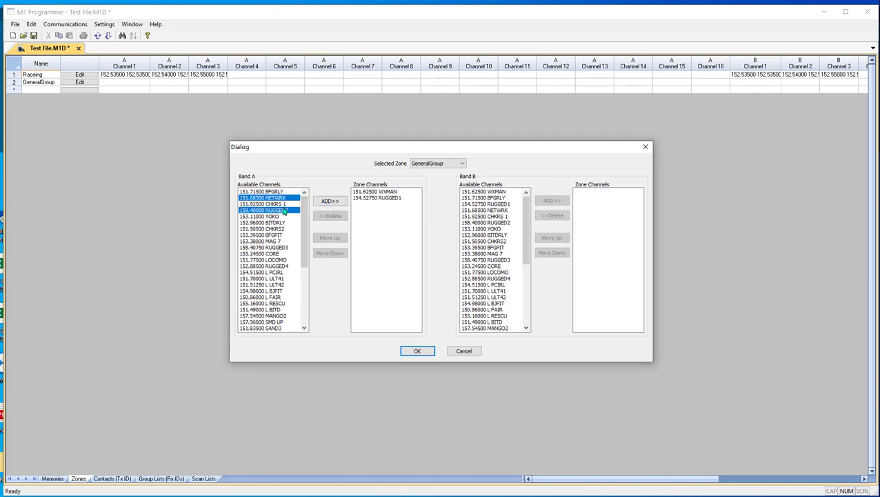
ctrl+click(283, 198)
click(320, 205)
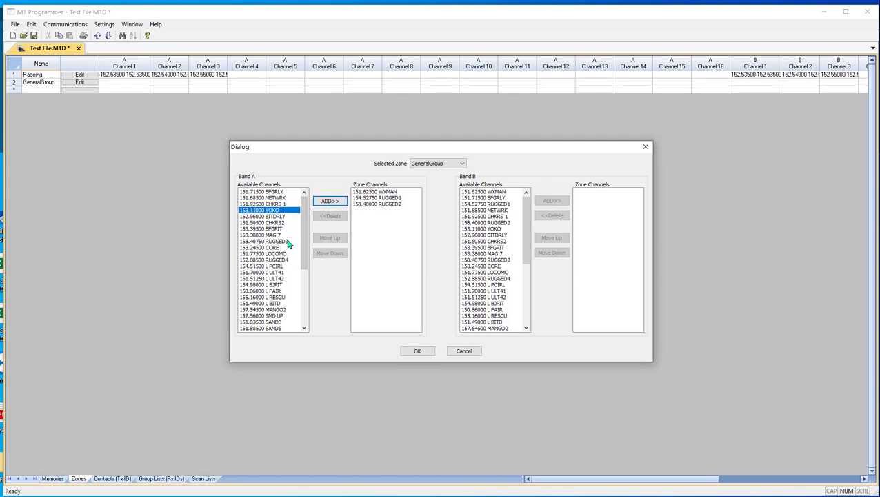
ctrl+click(285, 210)
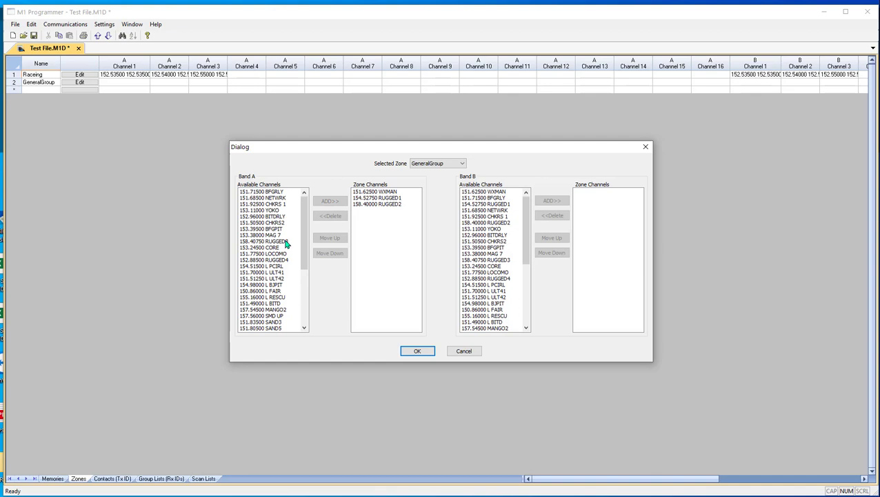
click(286, 241)
click(330, 200)
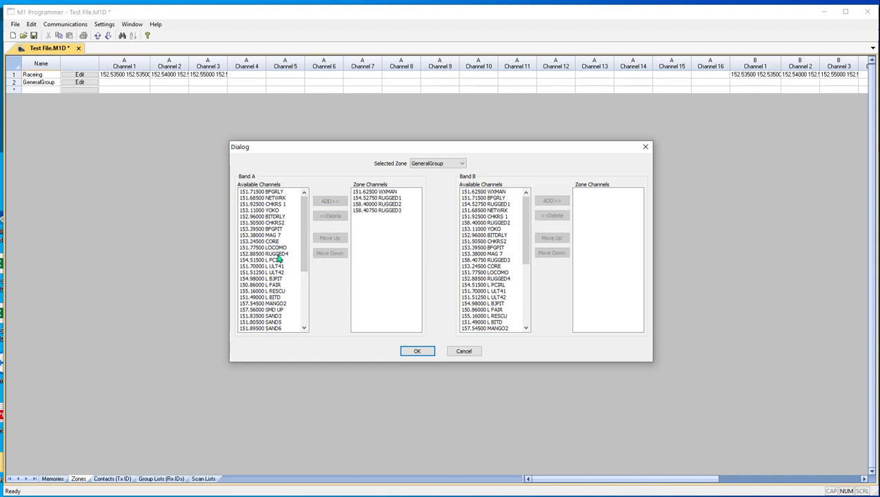
click(279, 254)
click(330, 202)
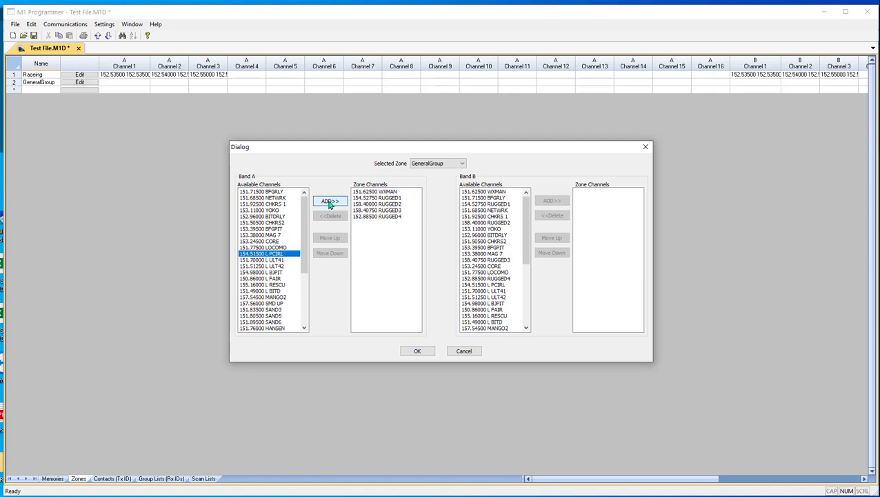
Add WXMAN and RUGGED1–4 together to Band B and confirm the zone
click(504, 205)
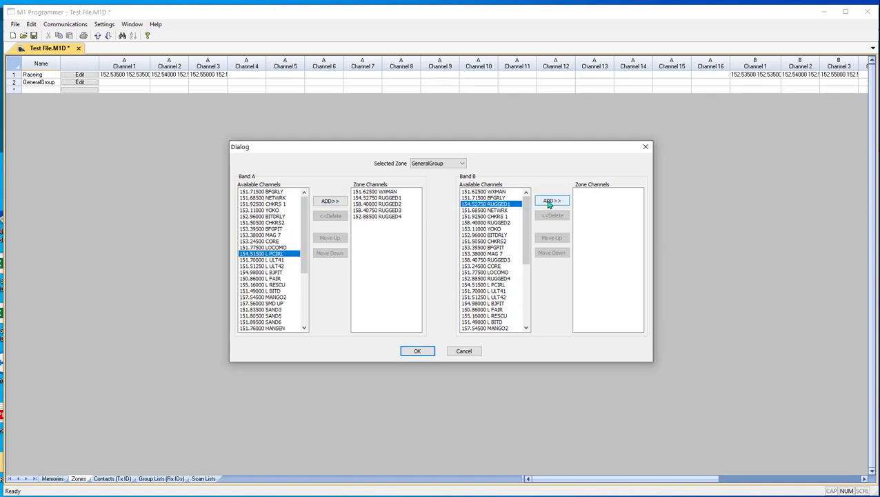
ctrl+click(503, 192)
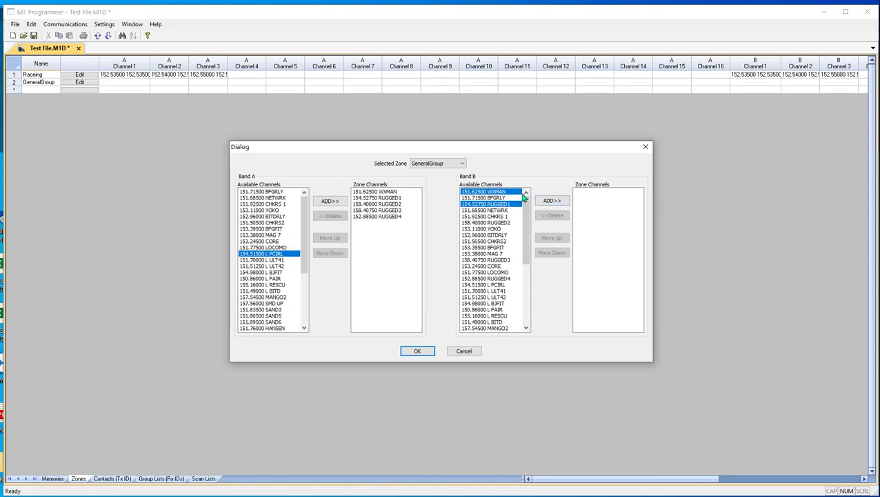
ctrl+click(504, 223)
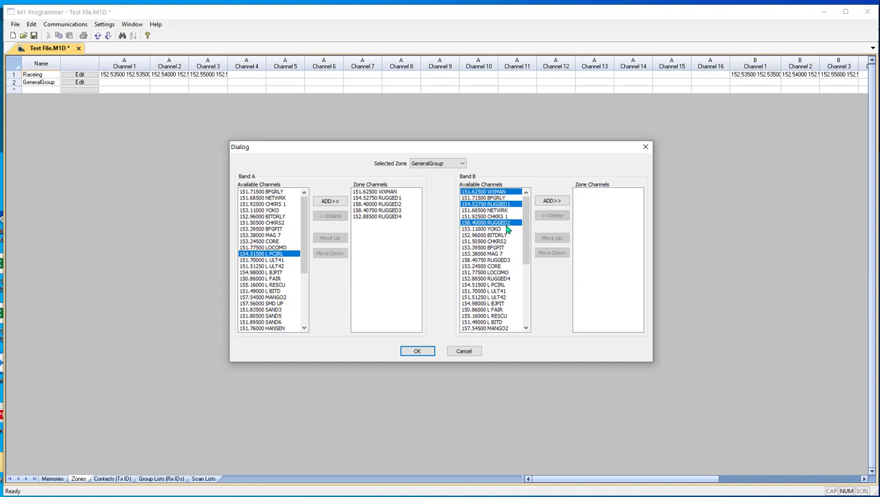
ctrl+click(508, 260)
ctrl+click(507, 280)
click(552, 201)
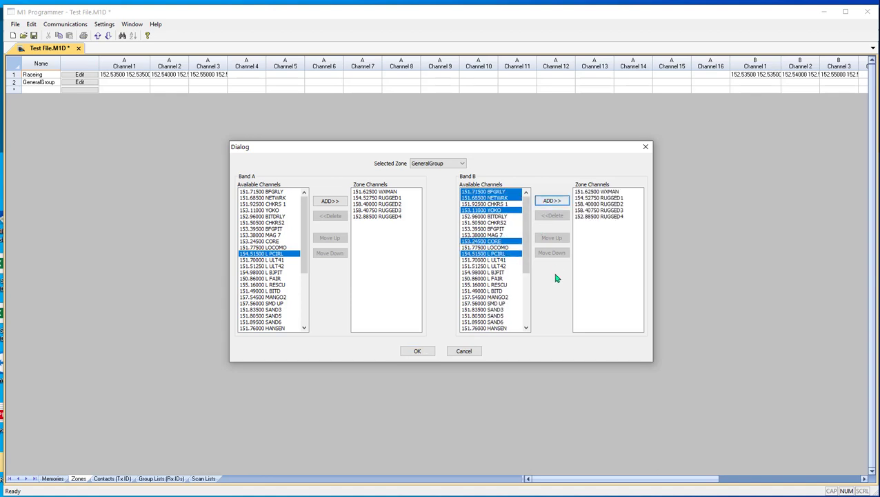
click(419, 351)
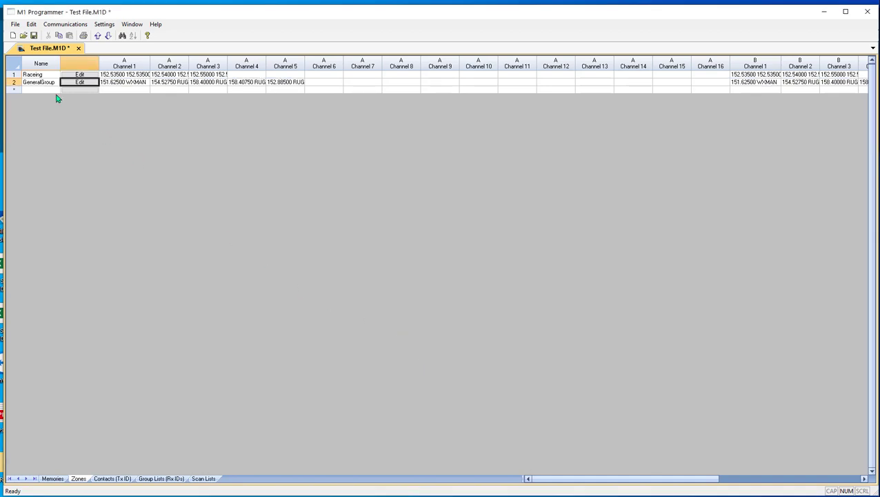
click(41, 89)
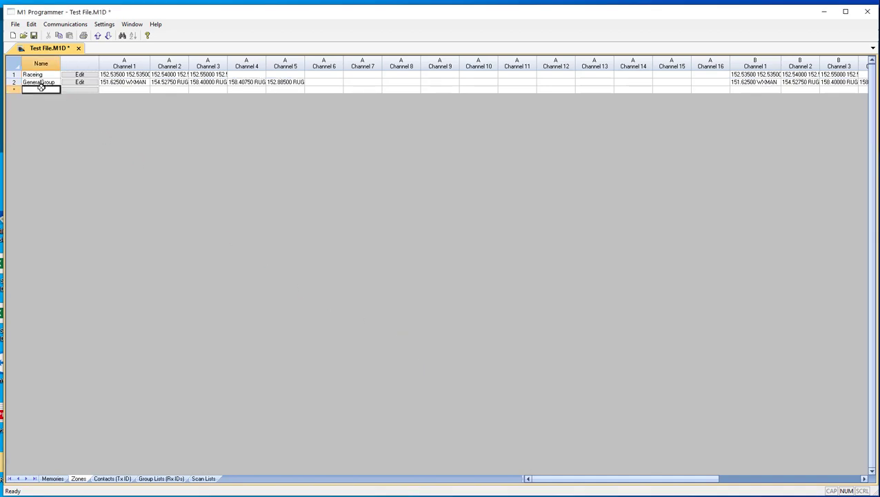
click(78, 83)
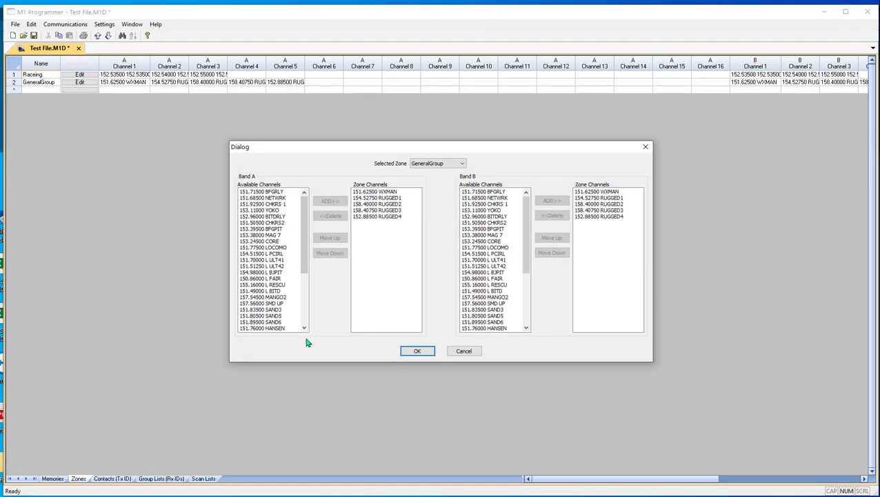
click(420, 351)
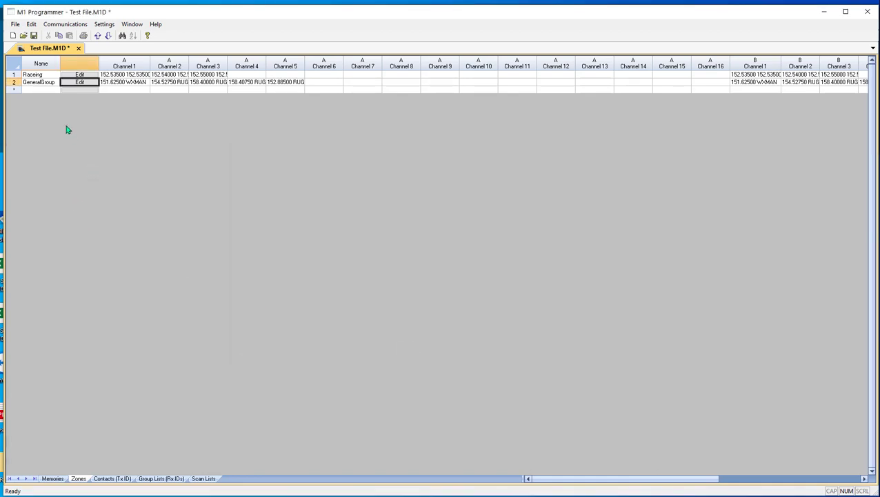
Create a third zone named All Group and open its channel editor
click(38, 89)
text(A)
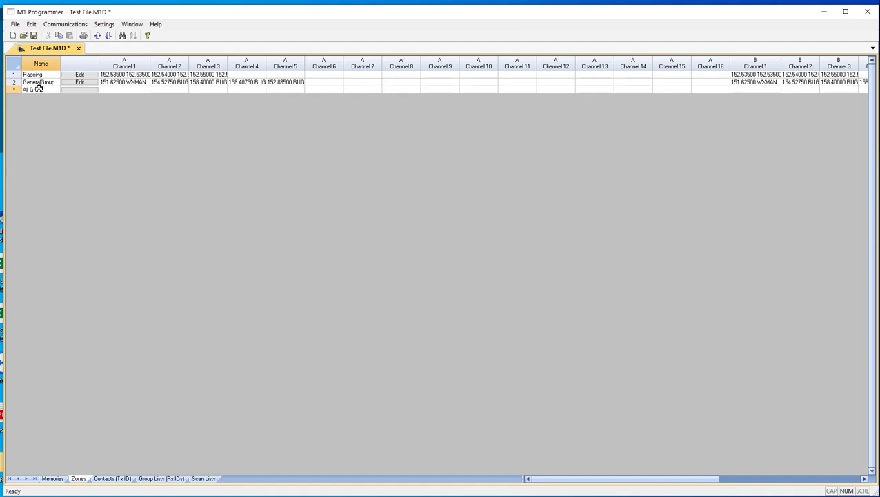
text(ll Group)
click(79, 90)
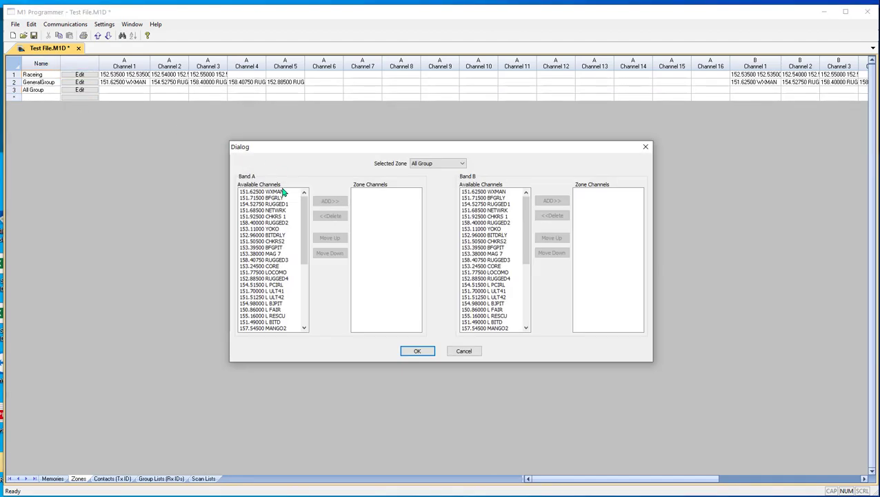
Fill All Group's Band A with channels, adding them in list order from the first
click(280, 193)
click(327, 201)
click(327, 202)
click(327, 202)
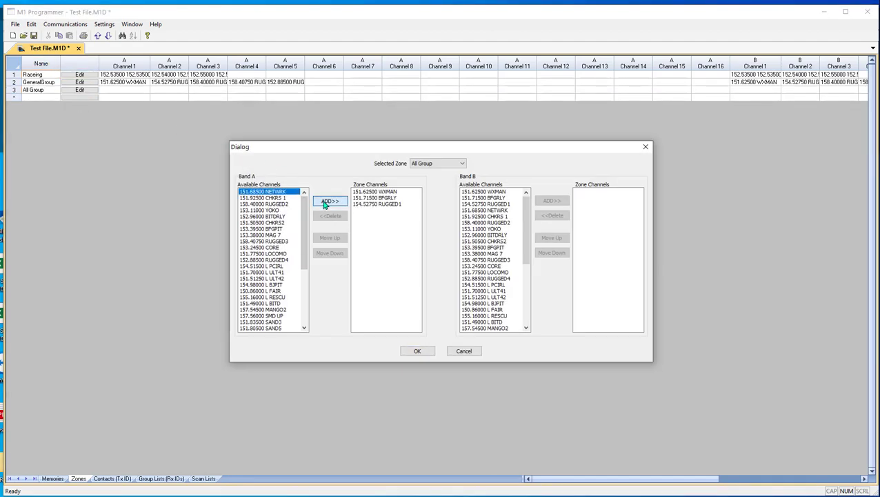
click(326, 203)
click(327, 202)
click(326, 205)
click(325, 203)
click(325, 203)
click(325, 203)
click(326, 202)
click(326, 203)
click(326, 203)
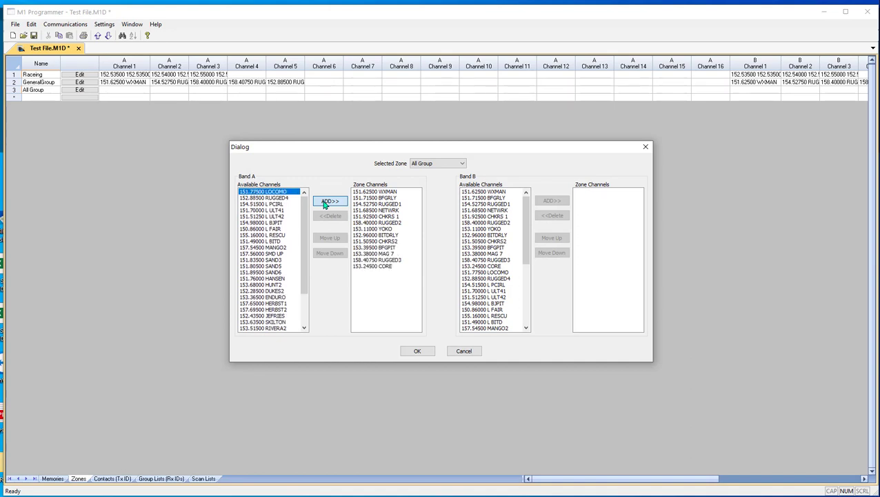
click(325, 202)
click(325, 203)
click(326, 202)
click(326, 203)
click(325, 202)
click(325, 202)
click(326, 203)
click(325, 203)
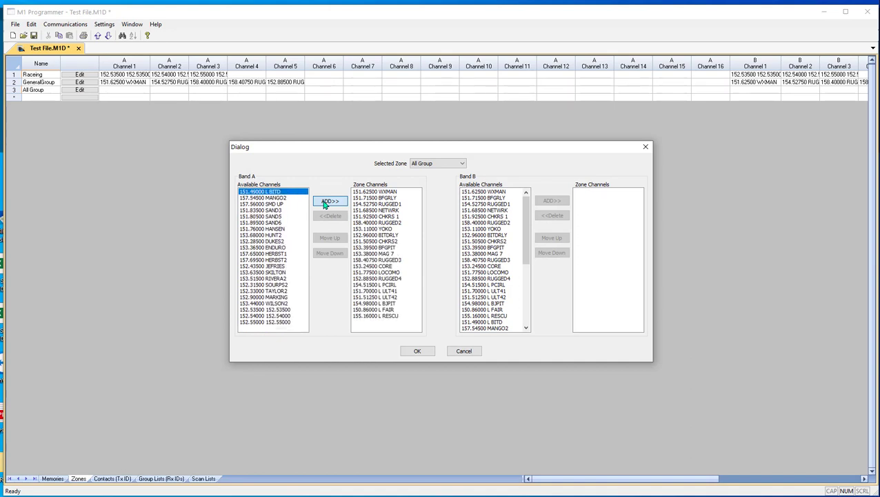
click(325, 203)
click(326, 203)
click(325, 202)
click(325, 202)
click(326, 203)
click(325, 203)
click(326, 202)
click(325, 203)
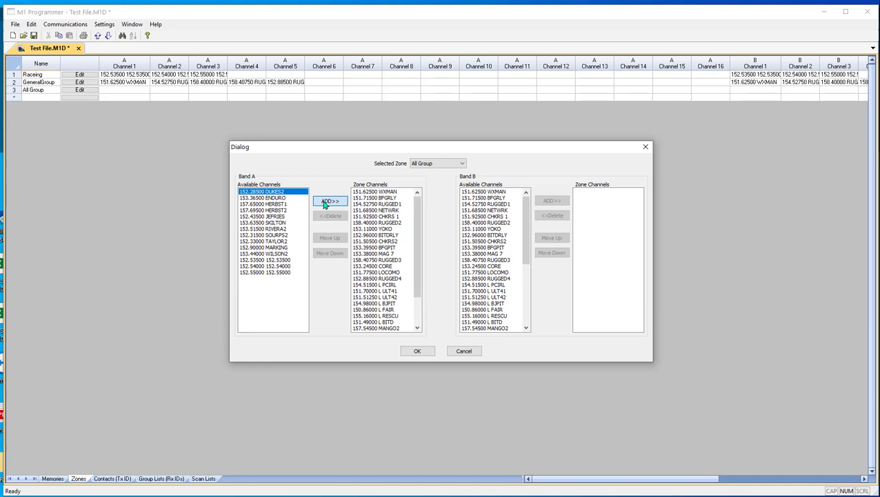
click(326, 203)
click(325, 203)
click(326, 203)
click(326, 203)
click(326, 202)
click(326, 202)
click(326, 202)
click(325, 203)
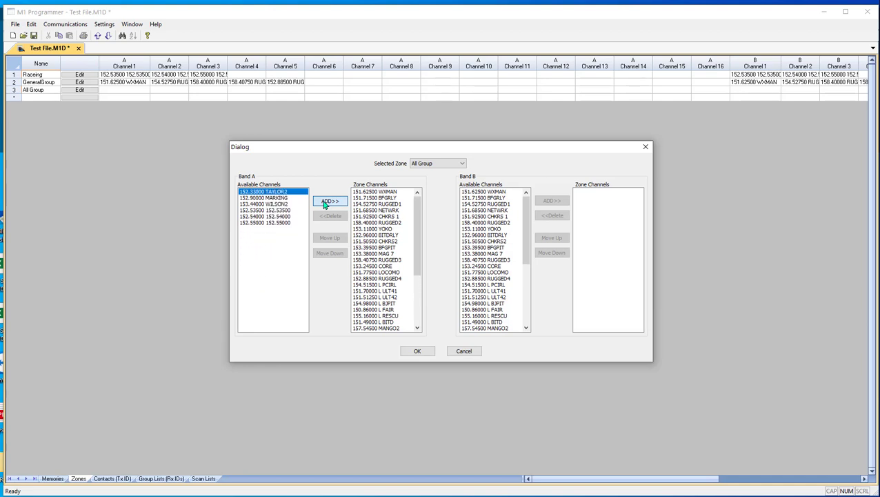
click(326, 202)
click(326, 203)
click(326, 202)
click(326, 203)
click(326, 203)
click(325, 202)
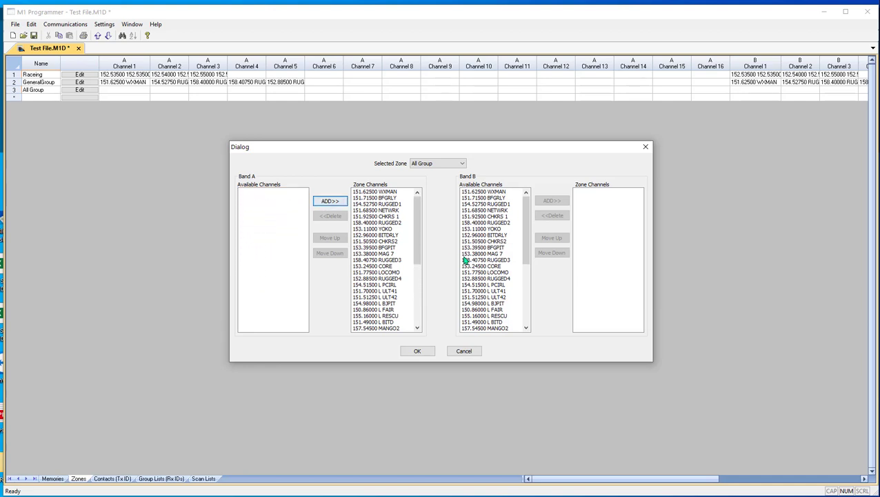
Fill Band B with channels starting at 151.62500 WXMAN and save the zone
click(491, 194)
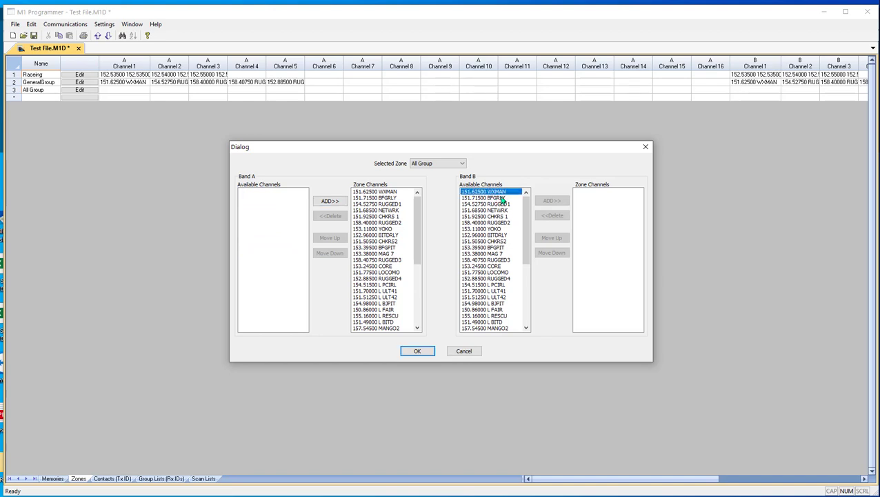
click(552, 201)
click(552, 201)
click(552, 201)
click(552, 201)
click(552, 201)
click(551, 200)
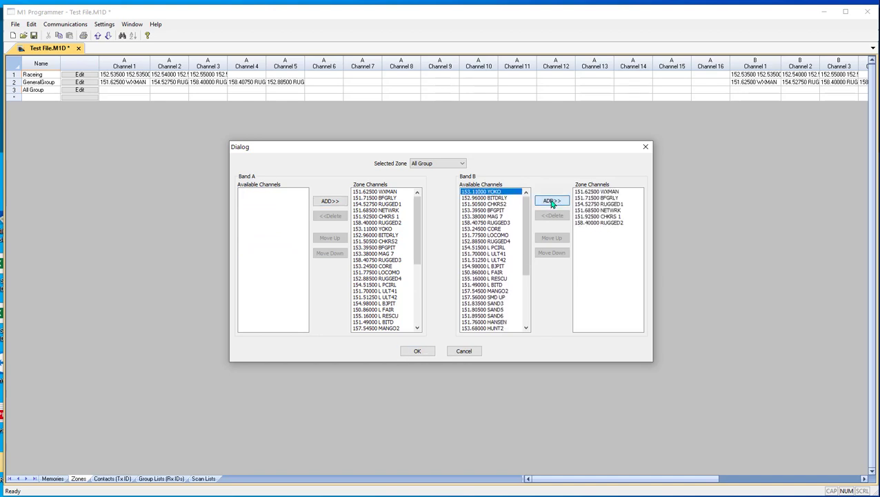
click(552, 201)
click(552, 201)
click(552, 201)
click(551, 200)
click(551, 201)
click(552, 201)
click(552, 201)
double_click(551, 200)
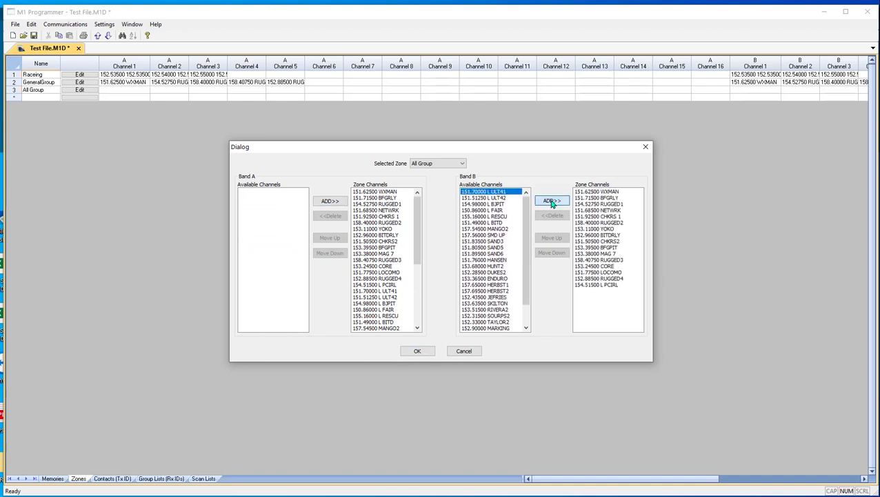
click(552, 201)
click(552, 201)
click(552, 201)
click(551, 200)
click(552, 201)
click(552, 201)
click(552, 201)
click(551, 201)
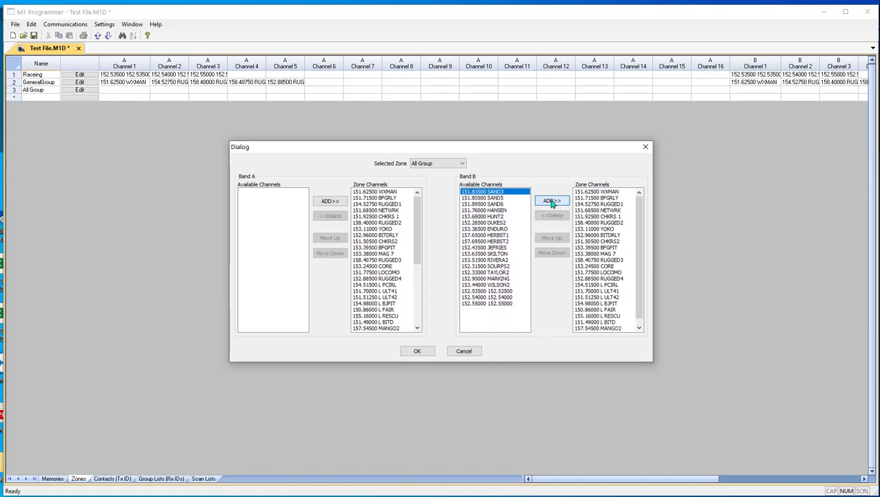
click(552, 200)
click(552, 201)
click(552, 201)
click(552, 201)
click(551, 201)
key(Return)
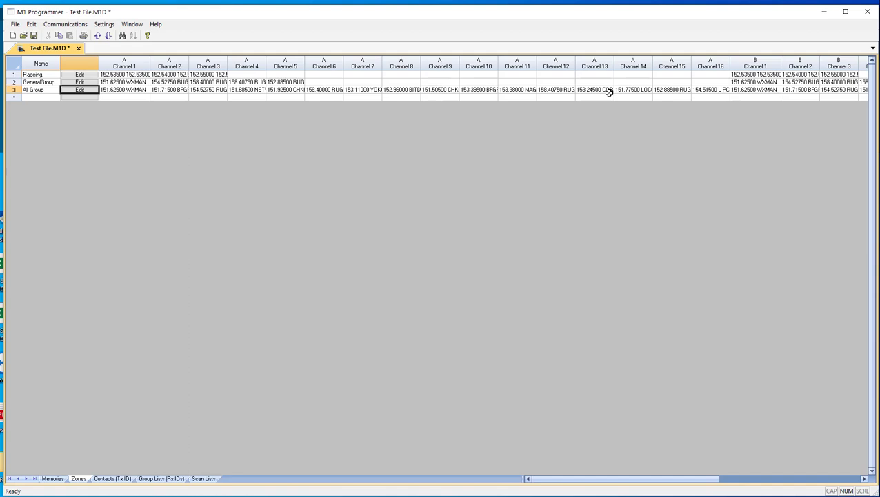
Recheck All Group unchanged, then move 154.52750 RUGGED1 to the top of GeneralGroup's Band A
click(79, 89)
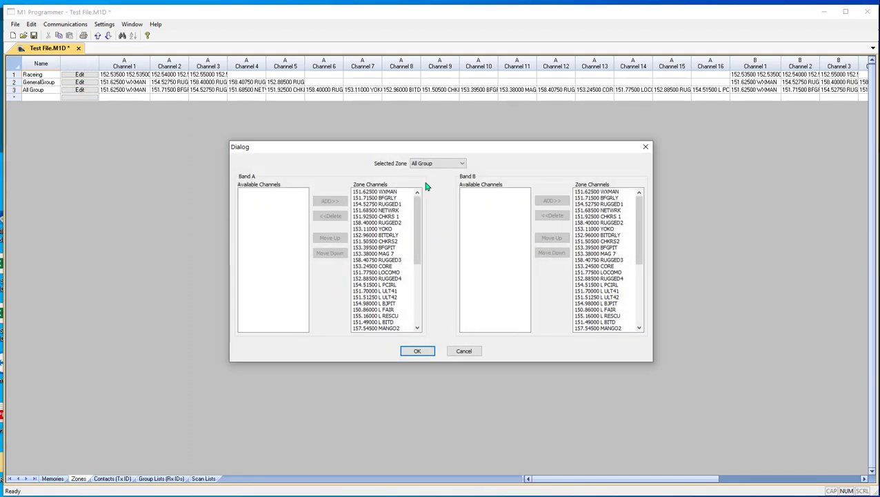
click(409, 353)
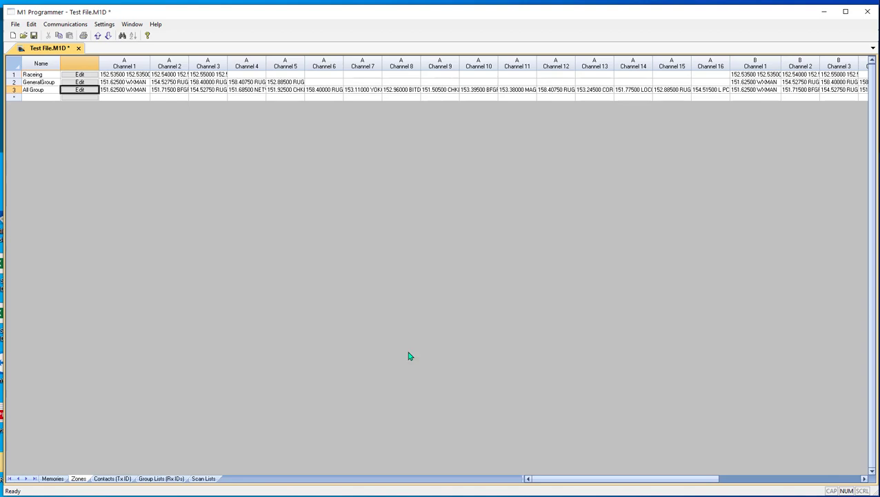
click(80, 82)
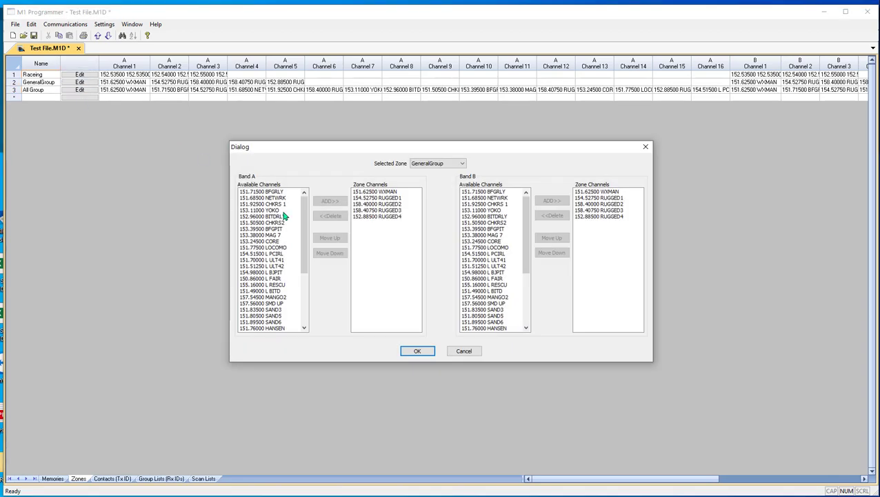
click(369, 199)
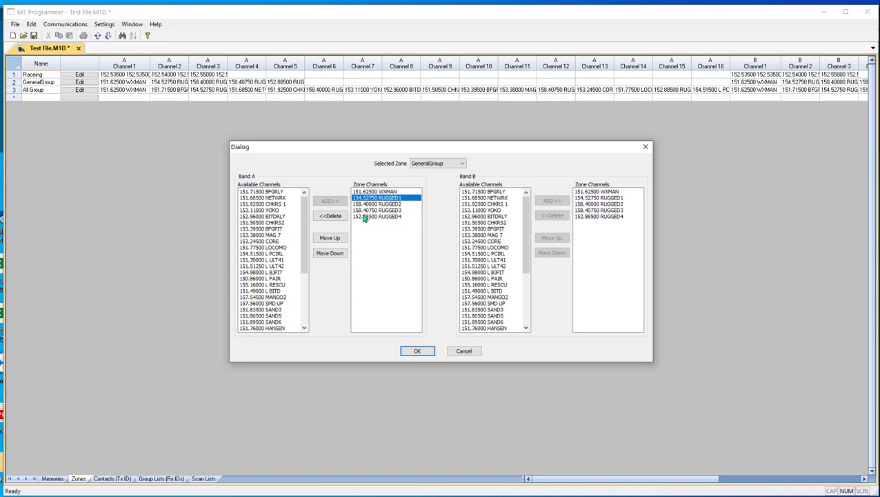
click(336, 238)
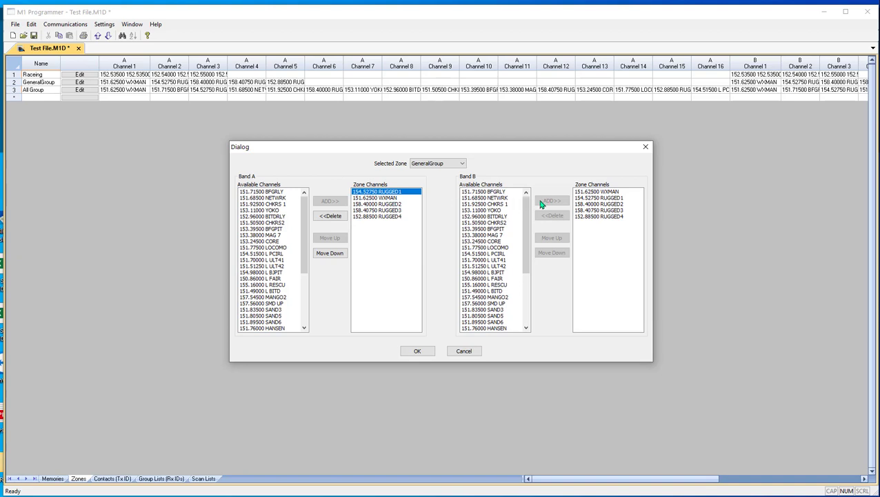
Move RUGGED1 above WXMAN in Band B as well and save the order
click(595, 198)
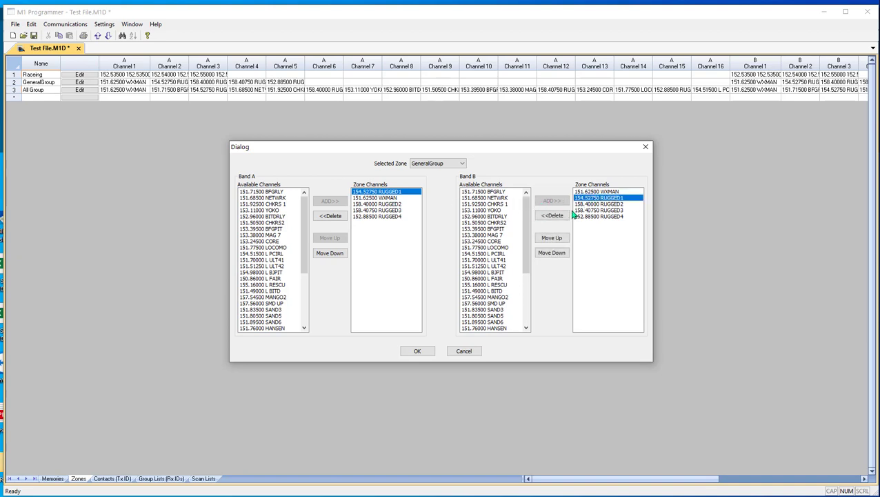
click(563, 239)
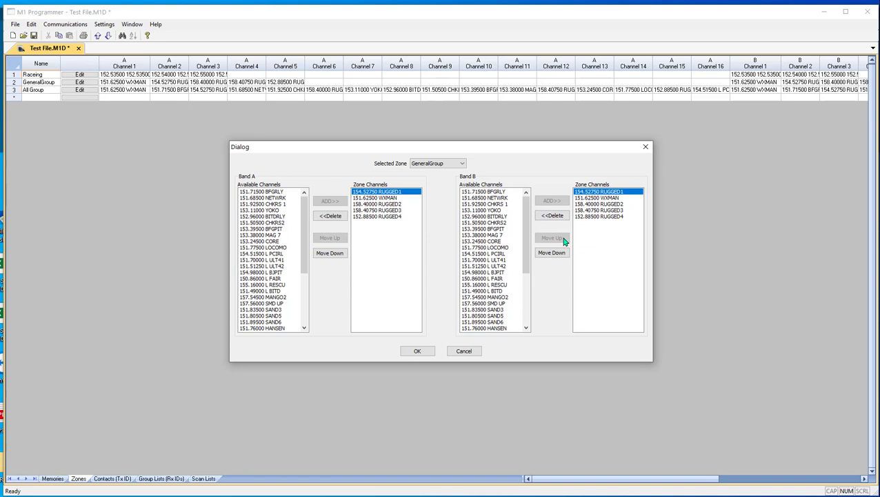
click(423, 353)
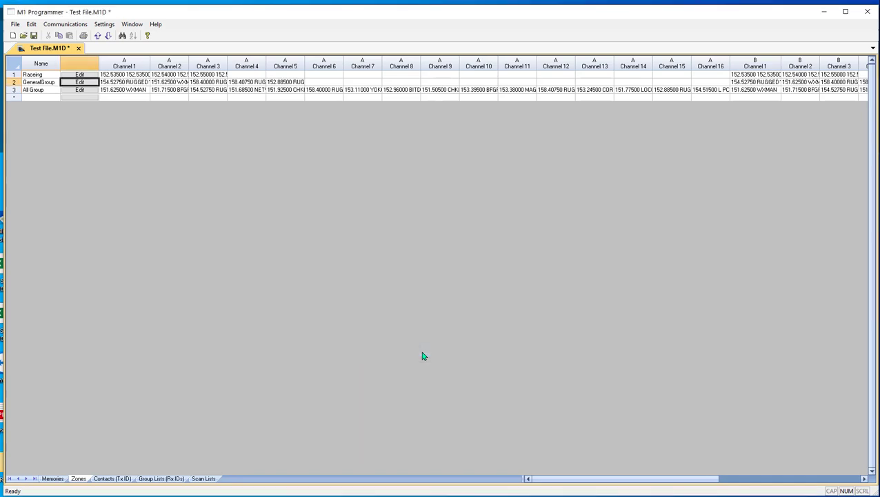
From the Zones grid, open Radio Menu Settings to review the P1 and P2 Channel assignments
click(57, 480)
click(79, 479)
click(105, 25)
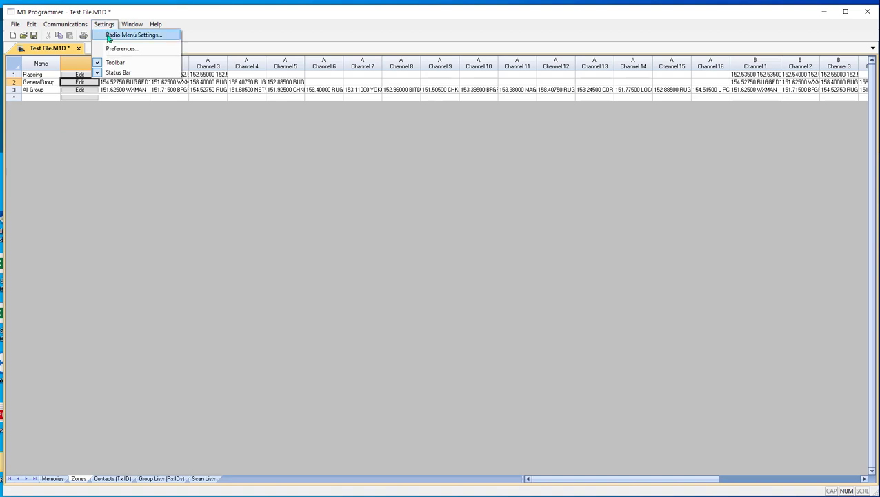
click(108, 35)
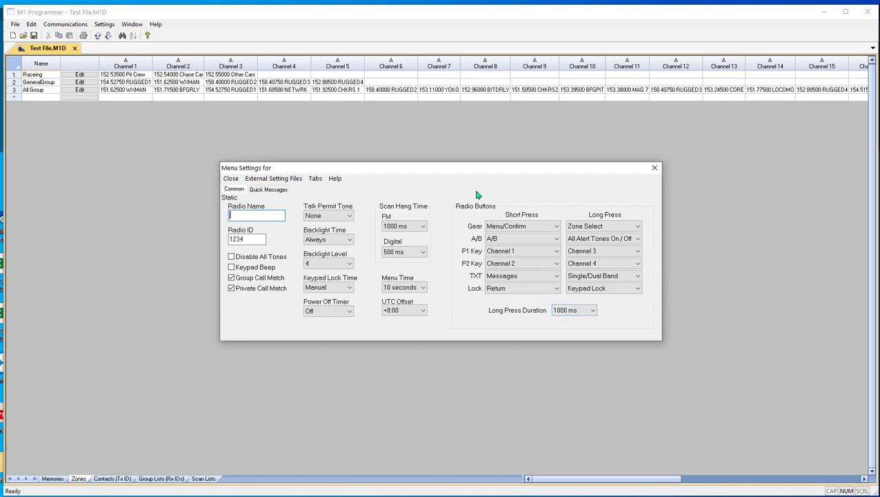
drag(446, 220, 619, 176)
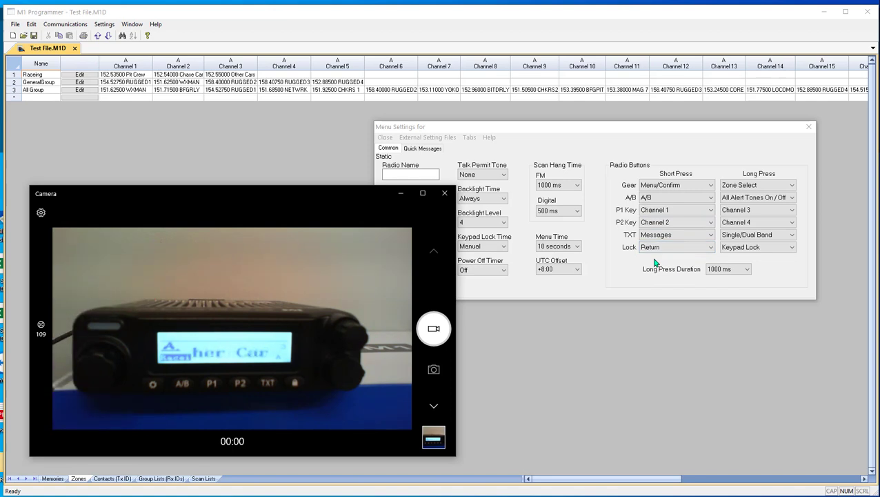
click(650, 198)
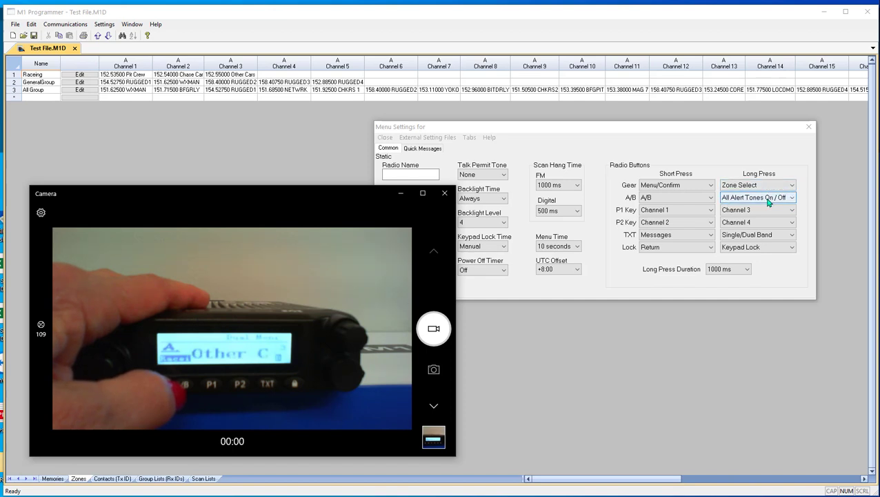
click(793, 198)
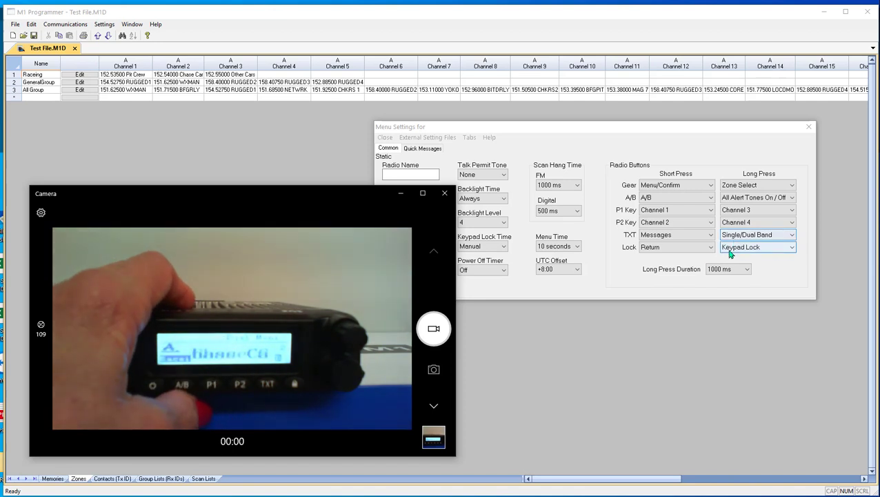
click(643, 246)
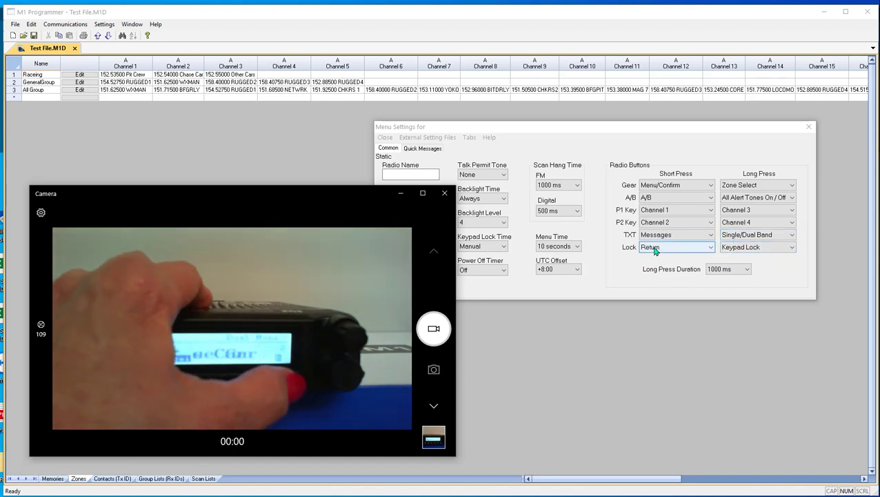
click(755, 248)
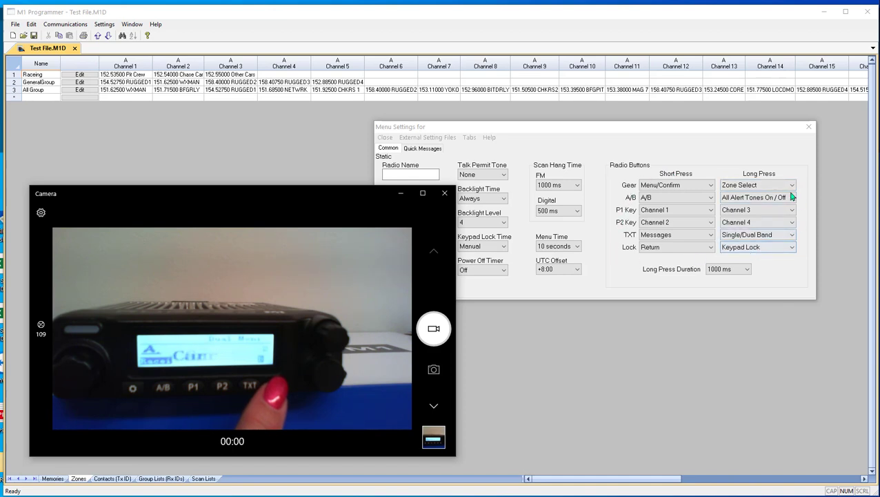
click(709, 235)
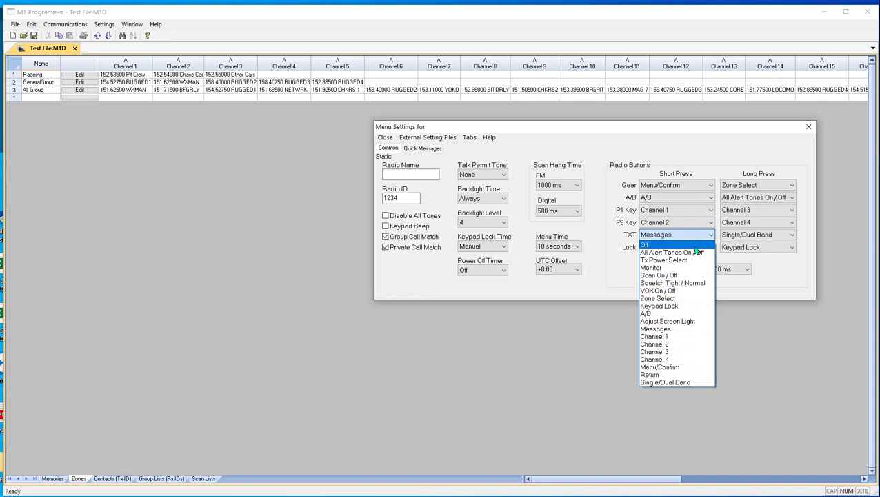
key(alt+Tab)
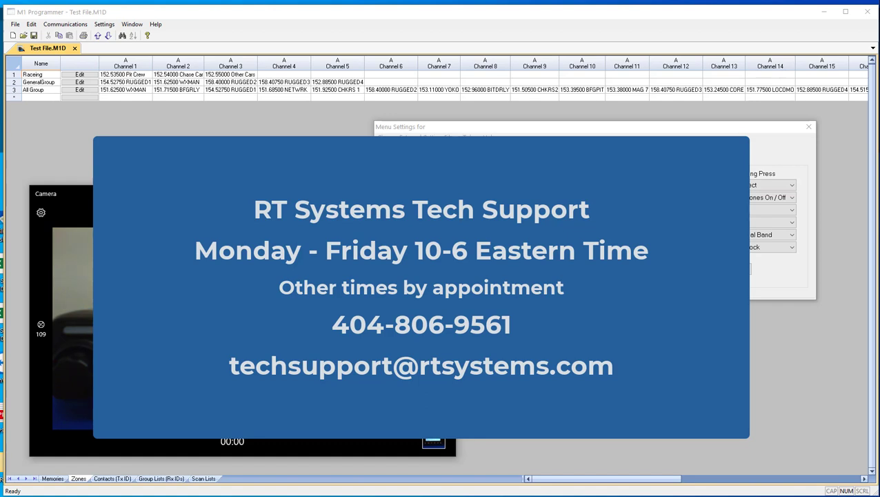